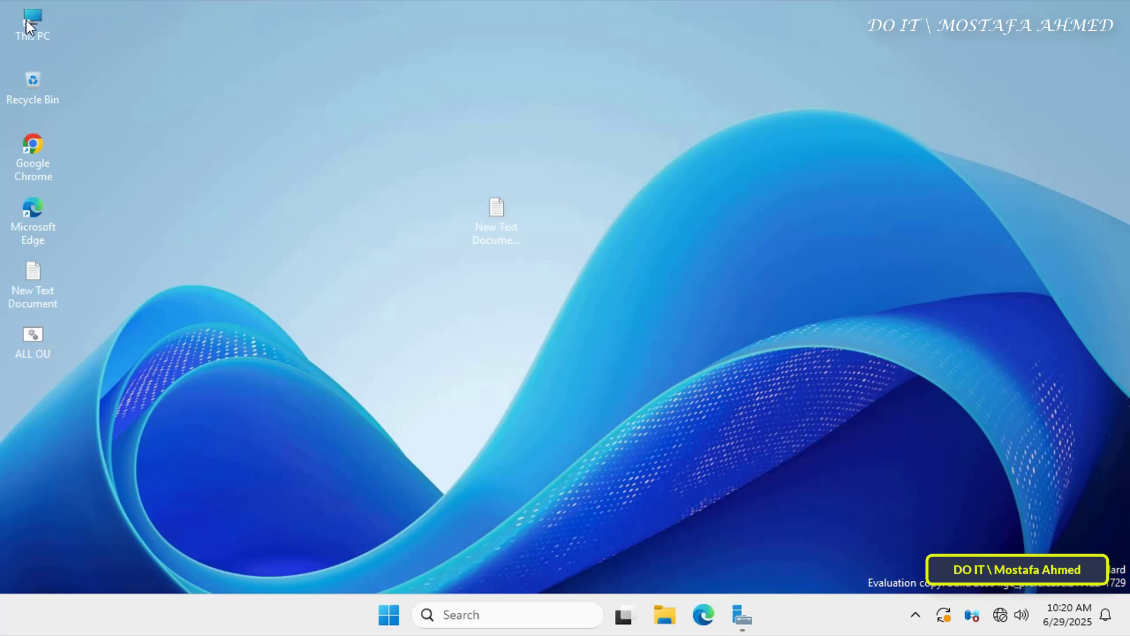
Step: Open the C:\Windows\System32 folder in File Explorer
key(super+e)
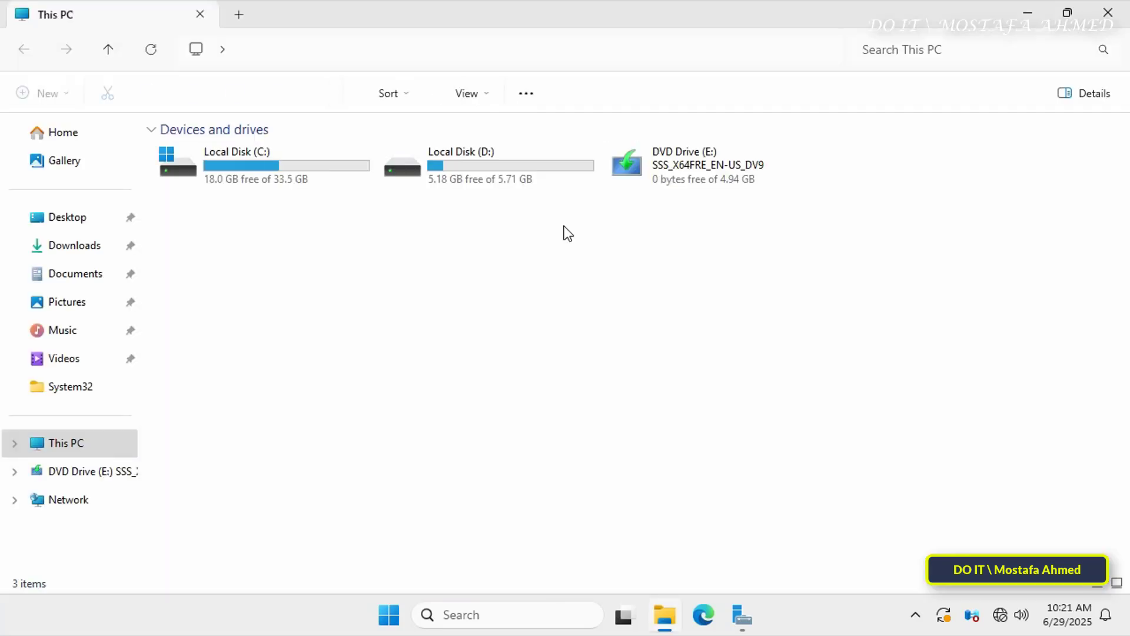
double_click(313, 171)
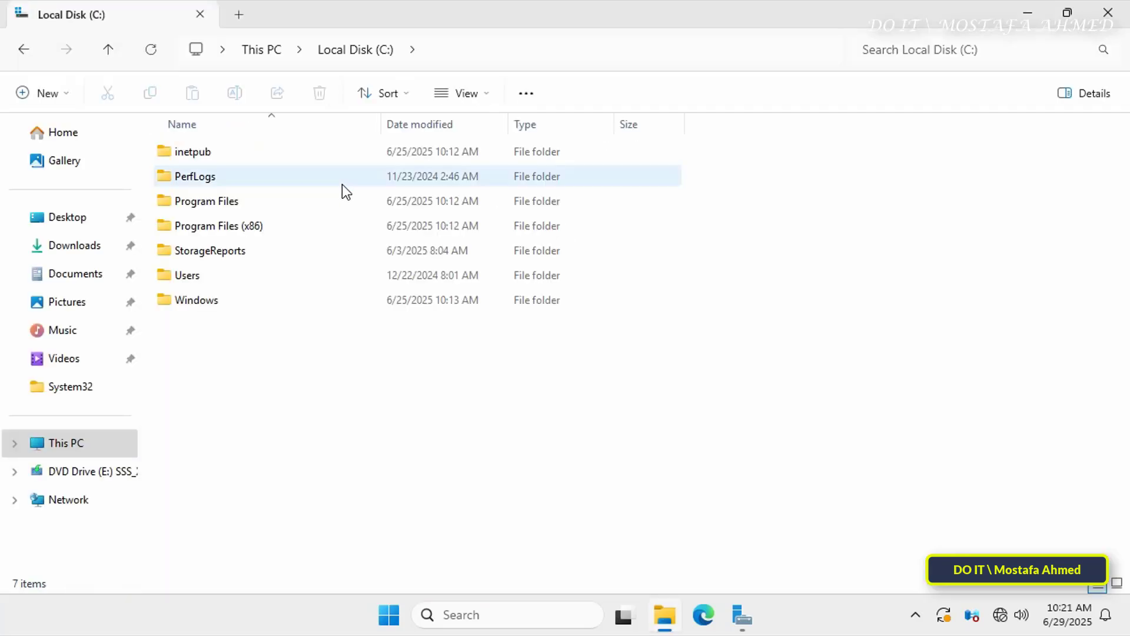
double_click(209, 305)
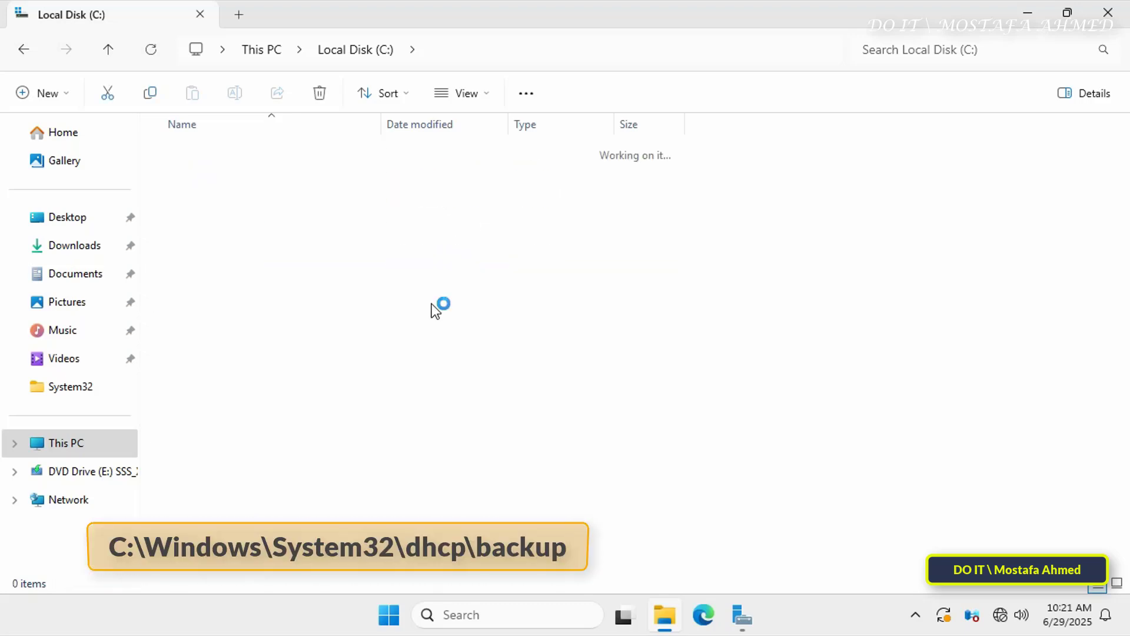
scroll(433, 308, down, 20)
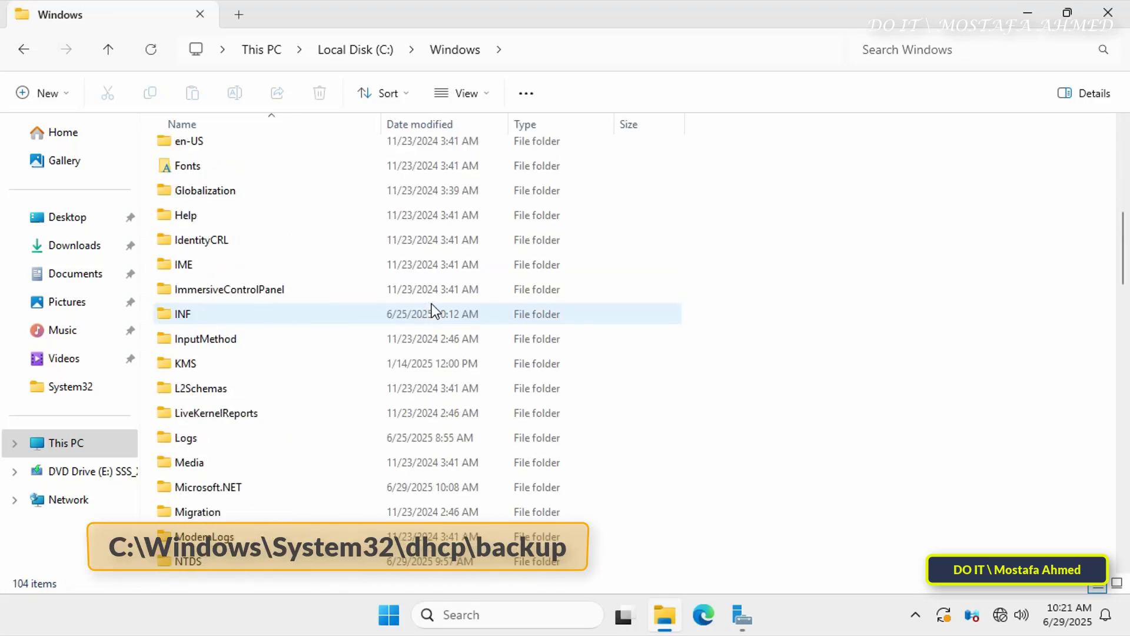
scroll(433, 309, down, 4)
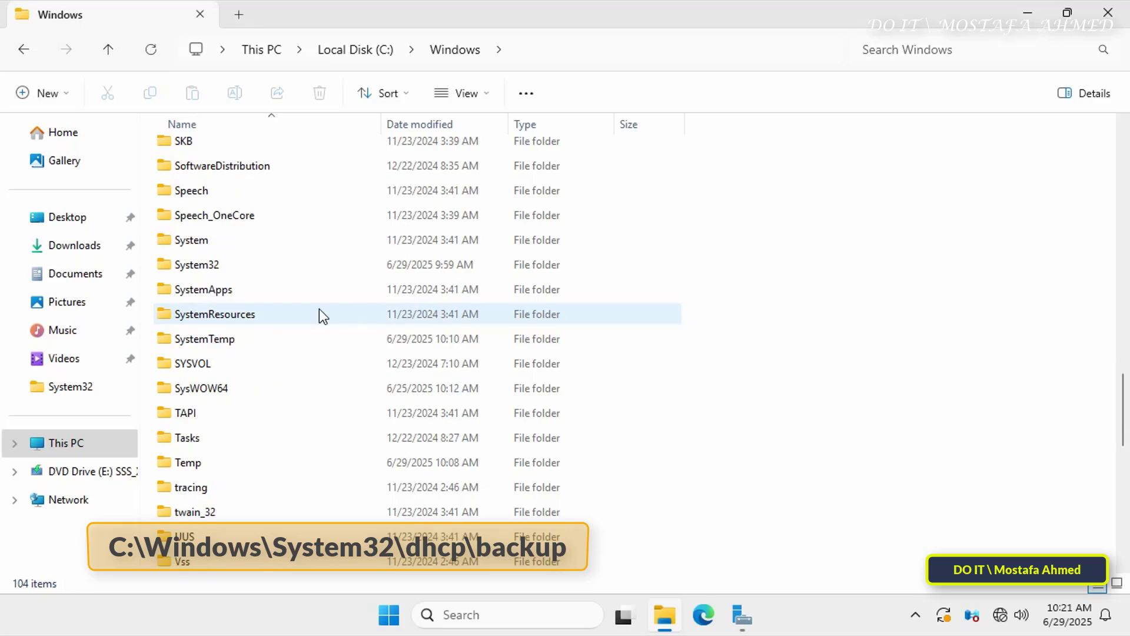
click(218, 266)
double_click(232, 270)
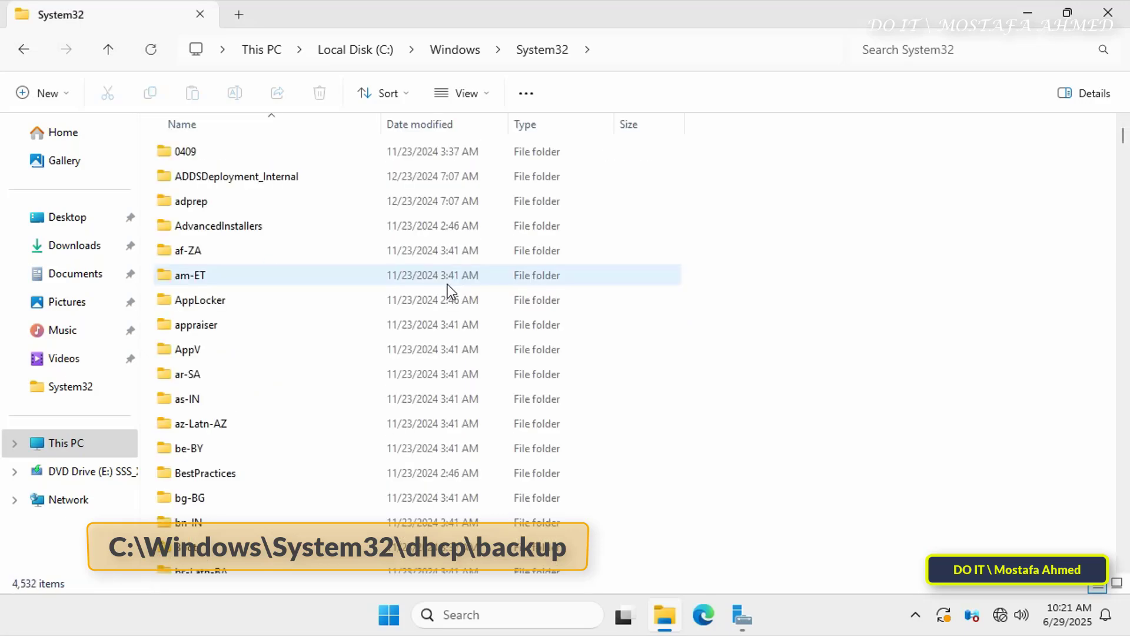
Step: Open the dhcp\backup subfolder and examine the default DHCP backup files in it
scroll(450, 292, down, 13)
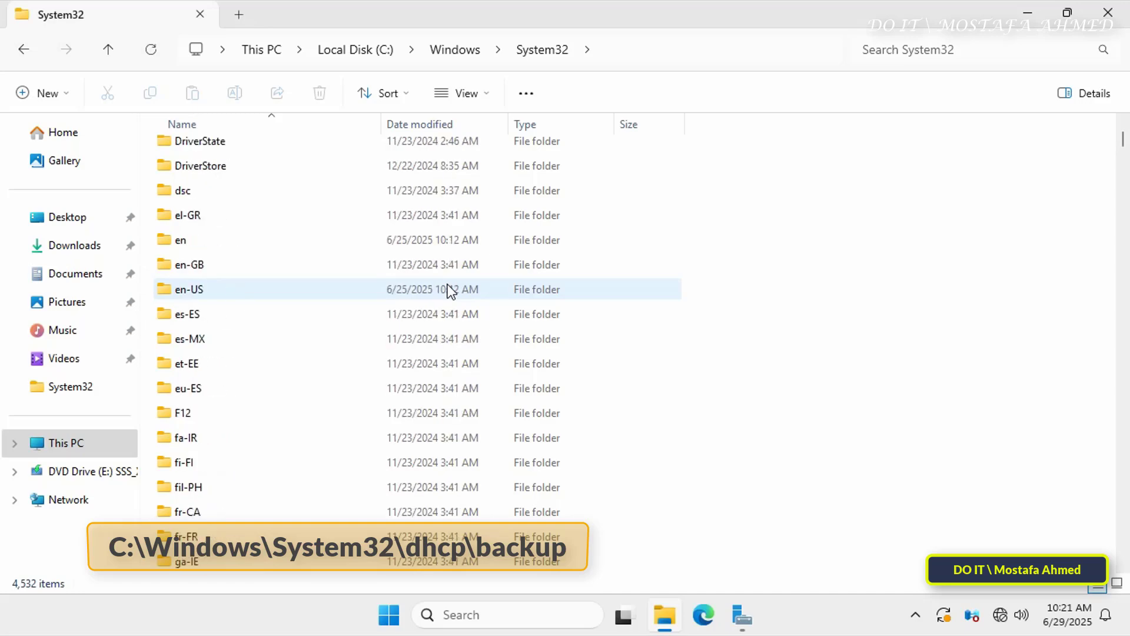
scroll(450, 290, up, 3)
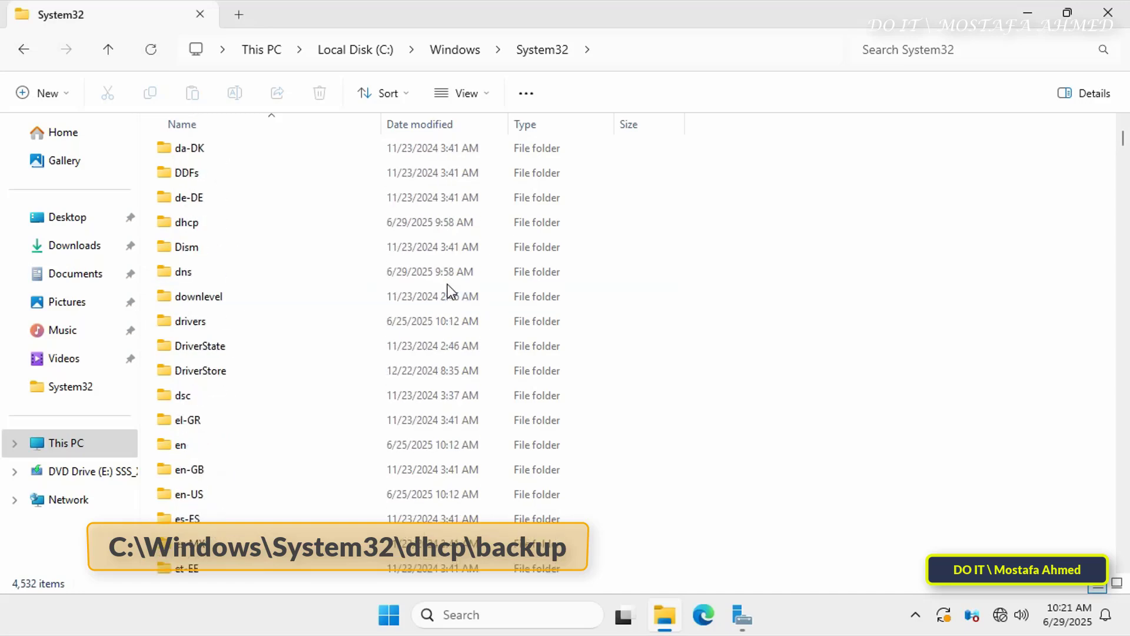
click(262, 223)
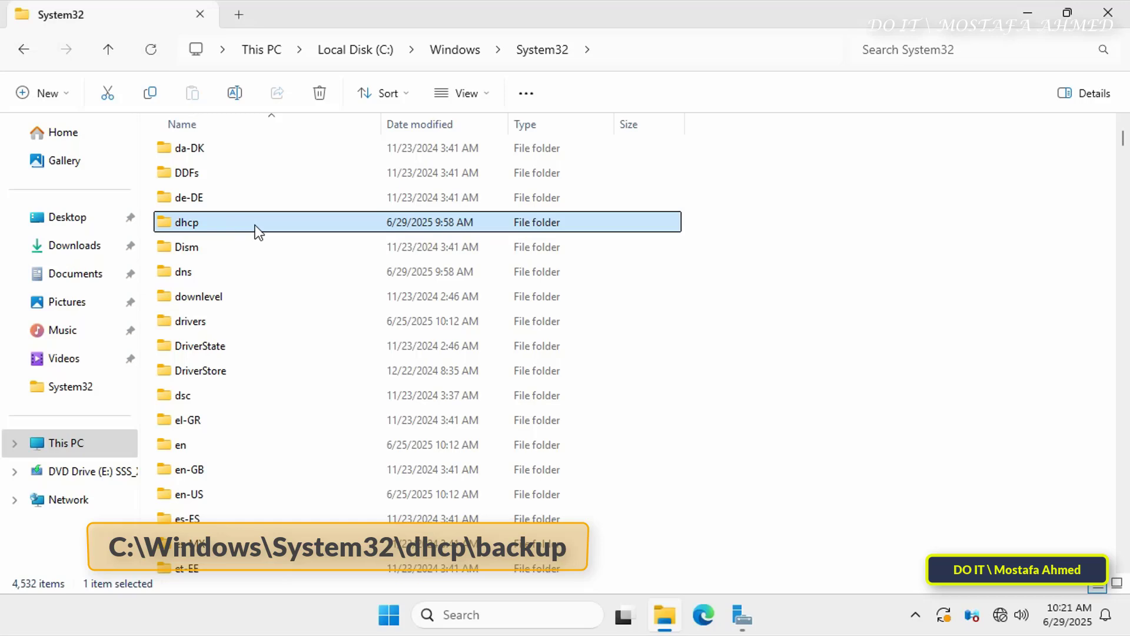
double_click(256, 225)
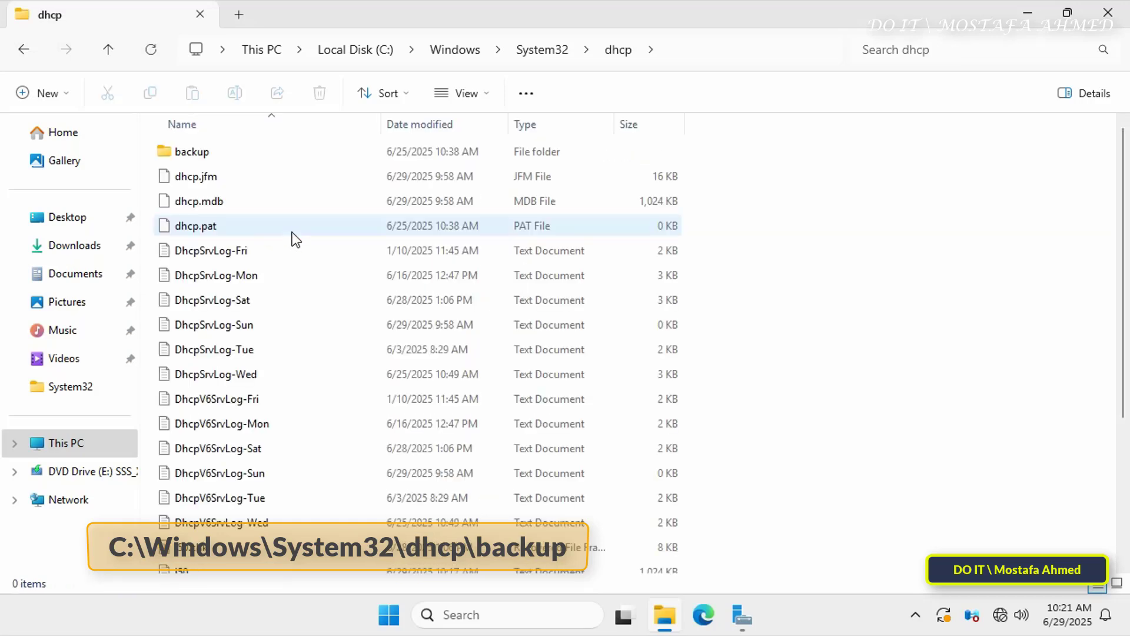
double_click(256, 148)
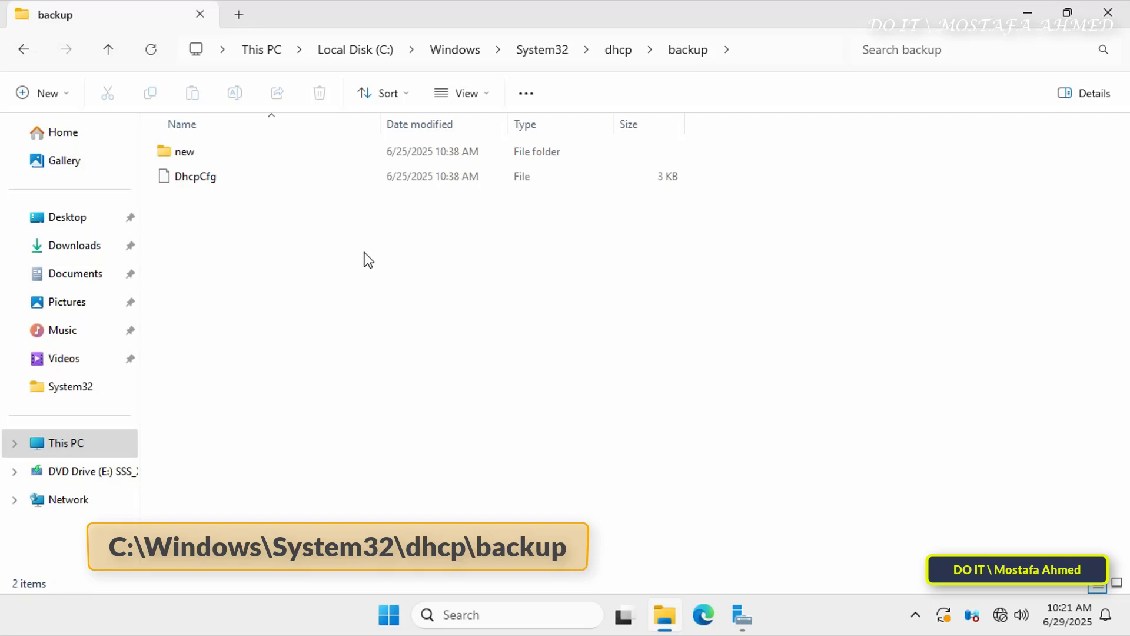
click(218, 152)
click(217, 151)
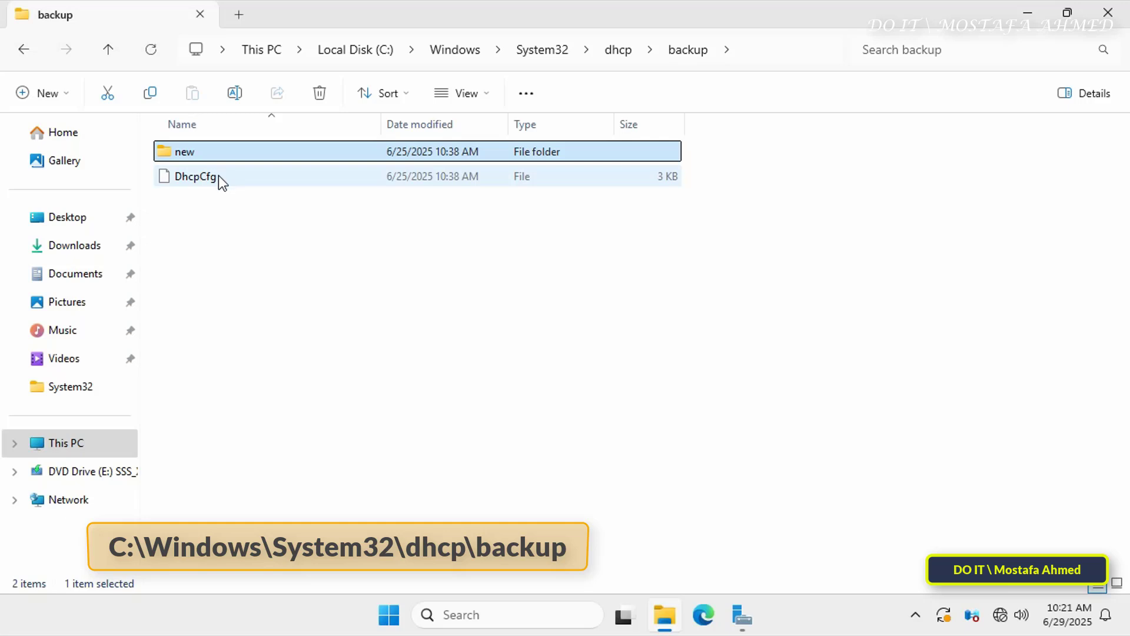
click(562, 316)
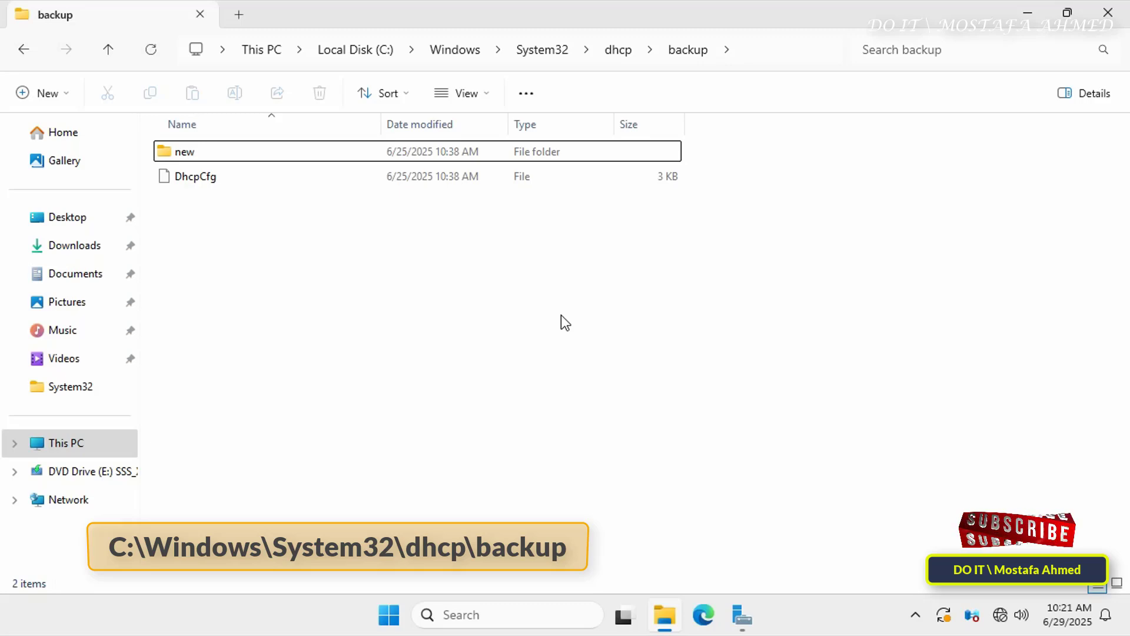
Step: Open the DHCP console from Server Manager and maximize its window
click(743, 617)
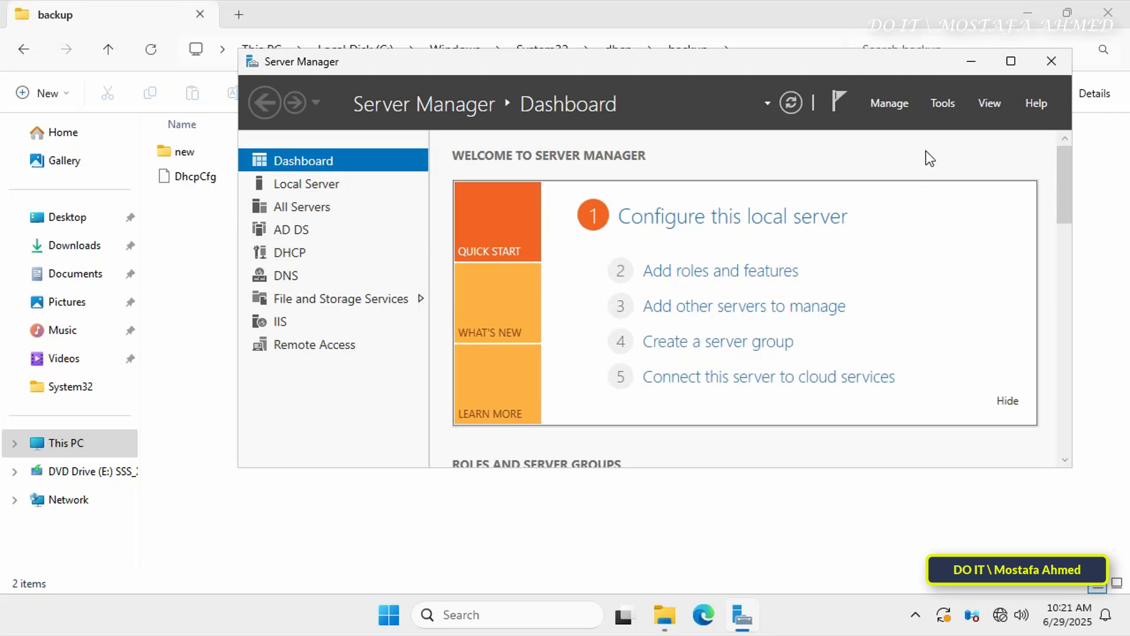
click(943, 104)
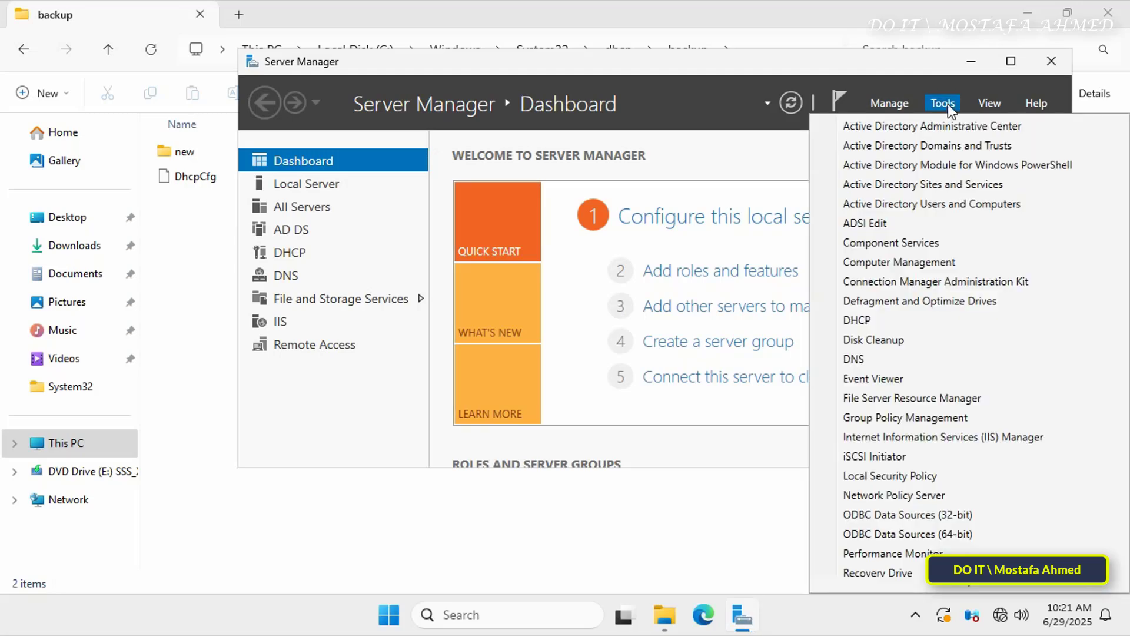
click(921, 321)
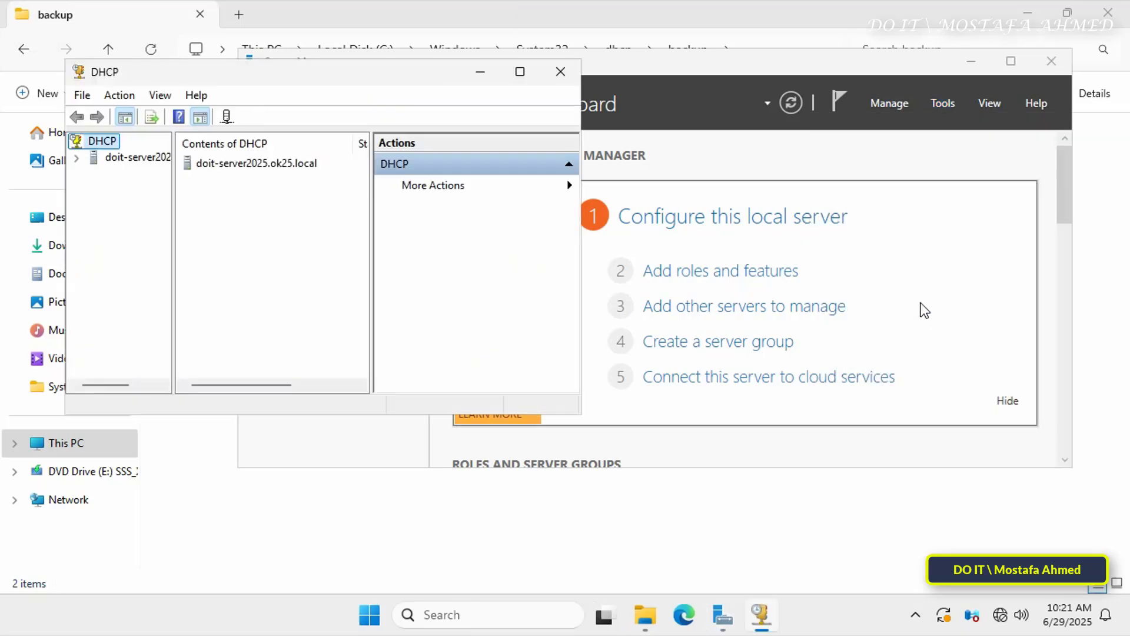
click(520, 72)
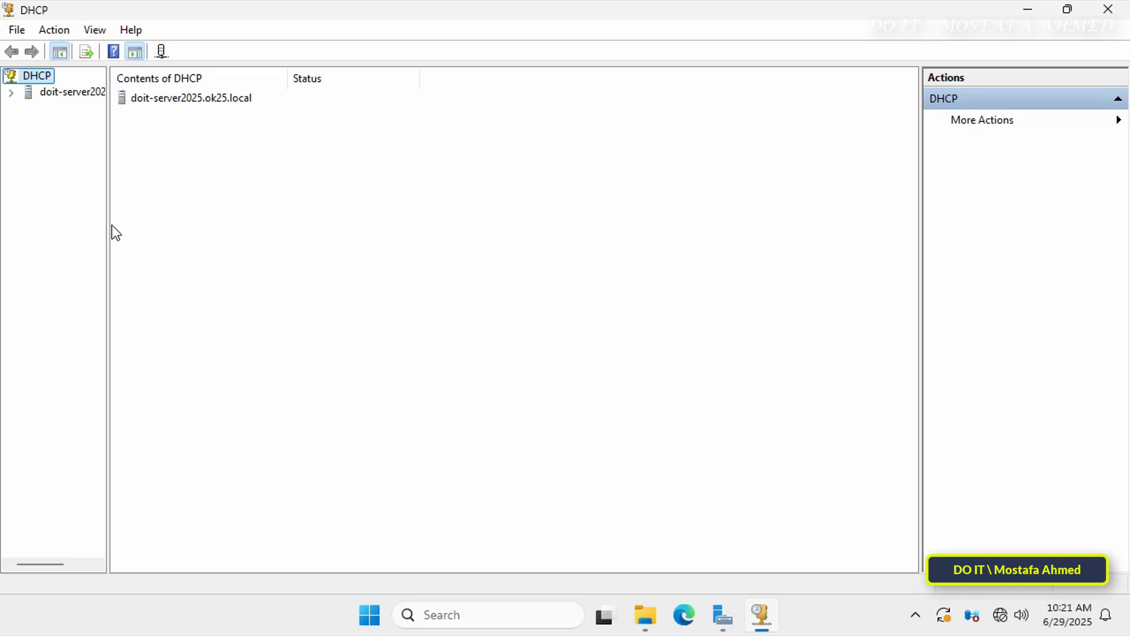
Step: Widen the console tree and expand the doit-server2025.ok25.local server and its IPv4 node
drag(107, 229, 180, 229)
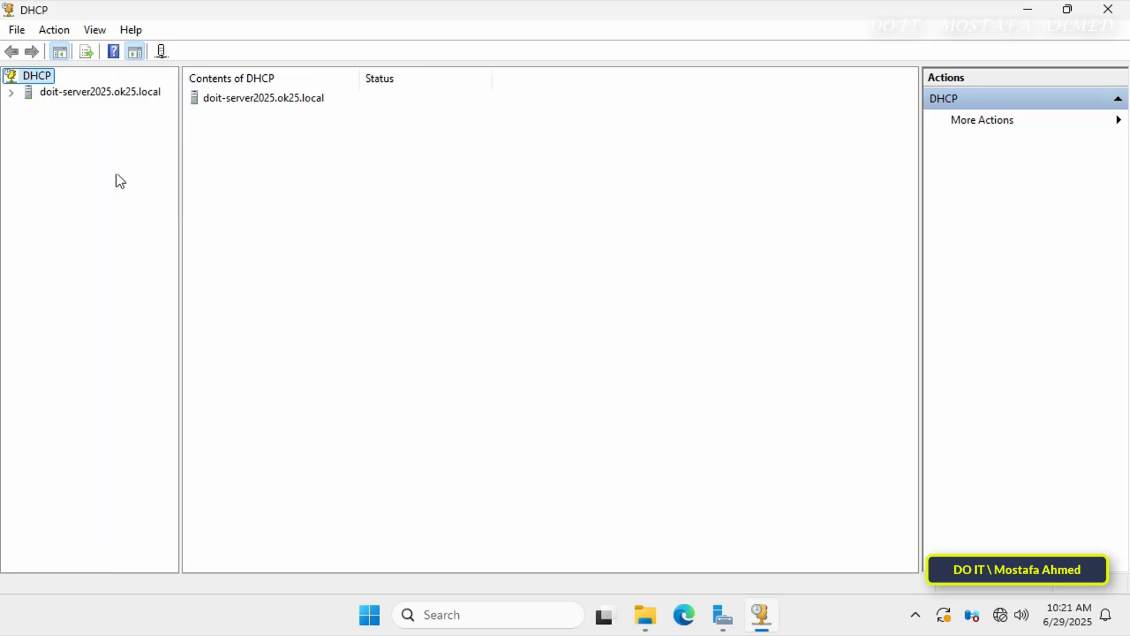
double_click(93, 94)
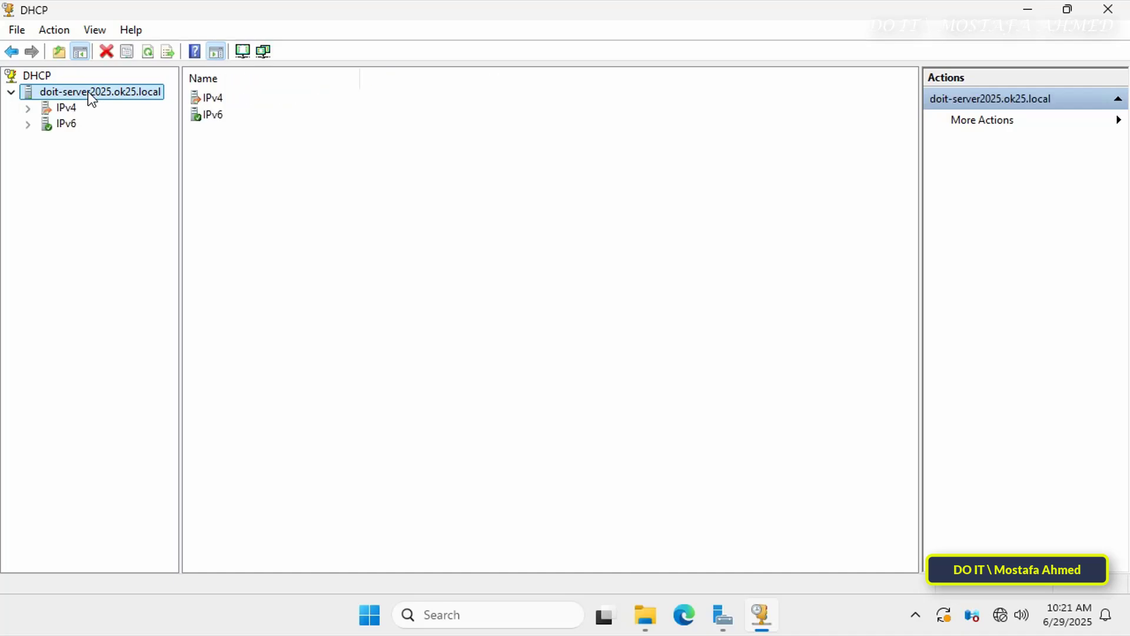
click(27, 110)
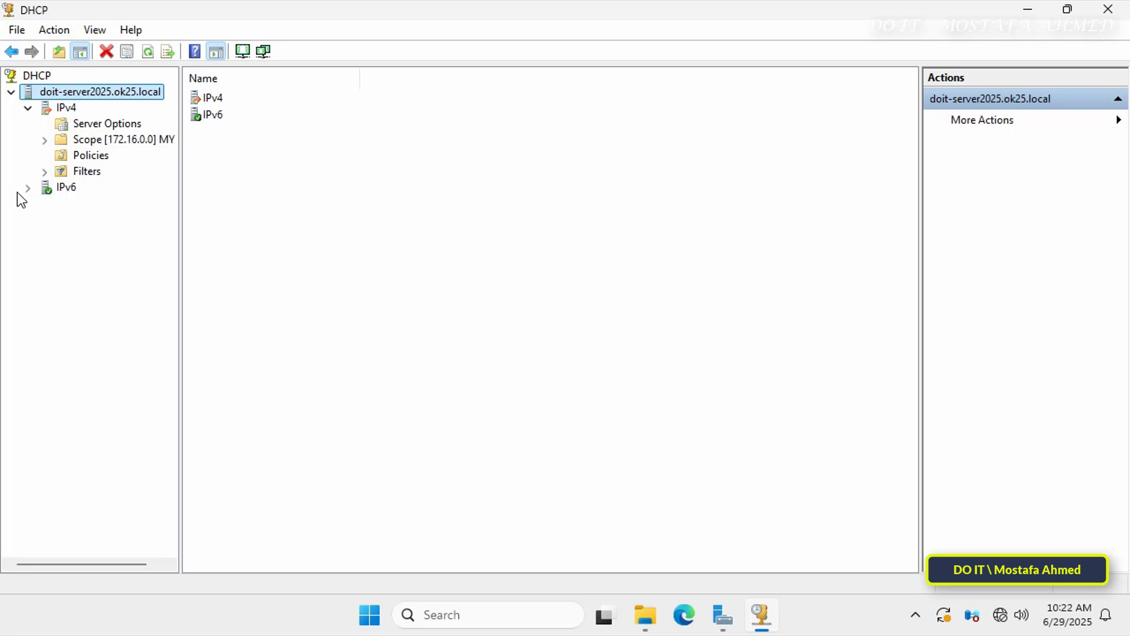
Step: Start a backup of the DHCP server and select Local Disk (D:) as the destination drive
right_click(137, 95)
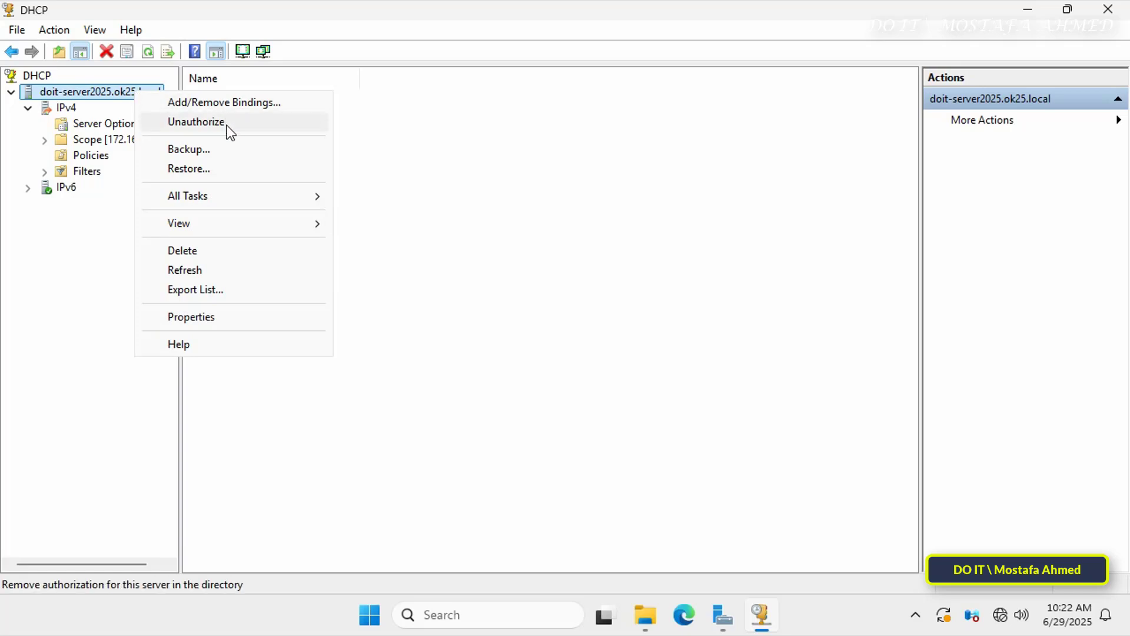
click(256, 151)
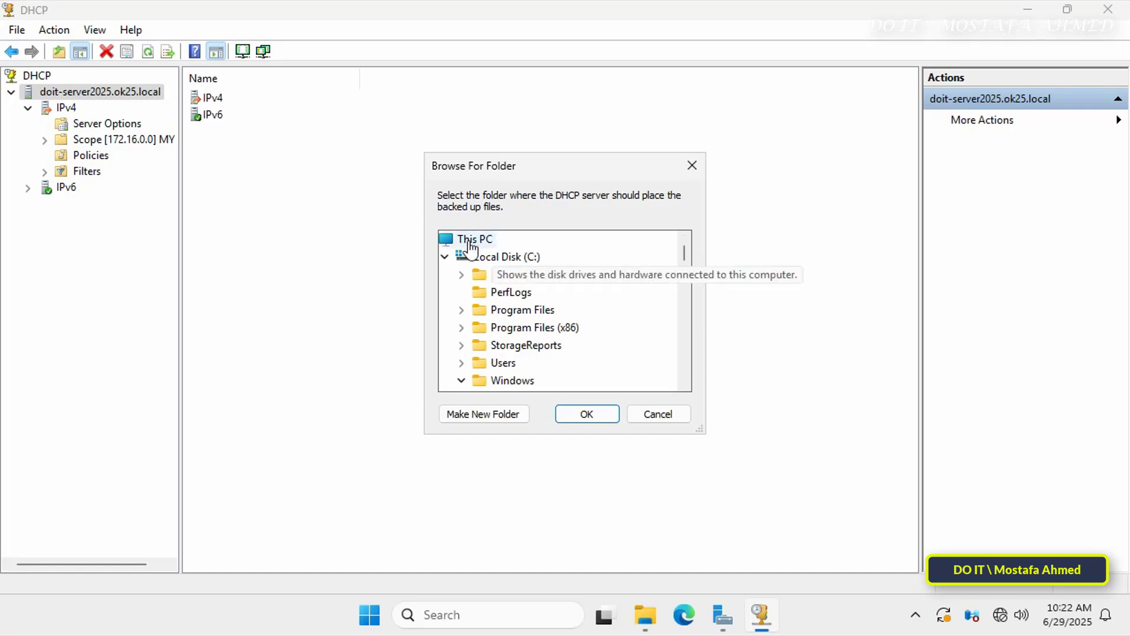
click(517, 257)
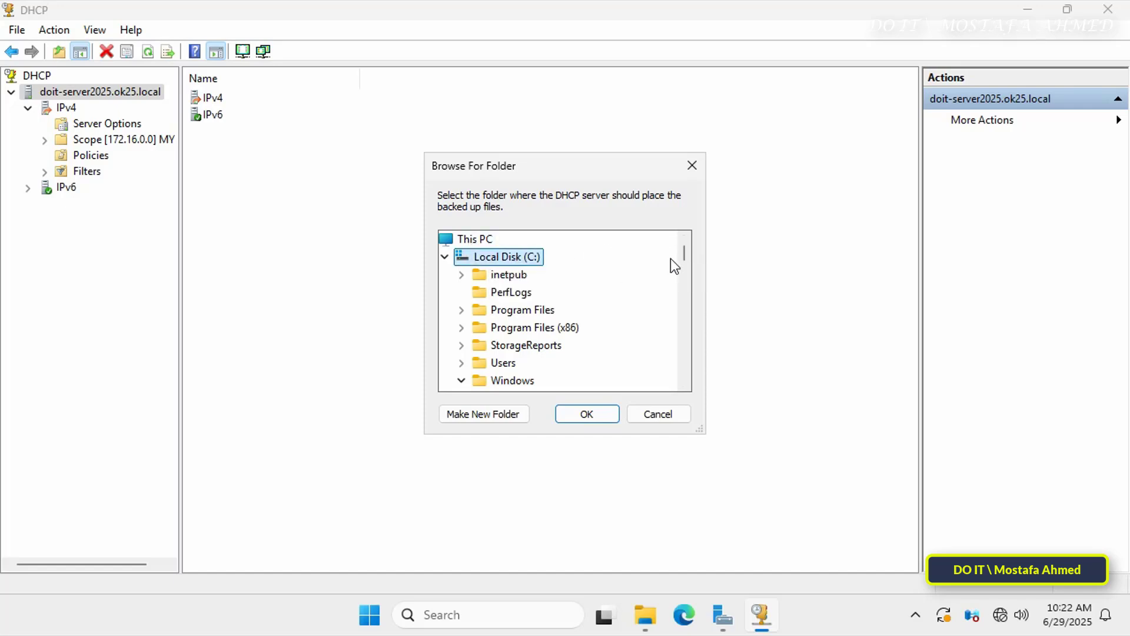
scroll(683, 268, down, 3)
drag(684, 267, 691, 377)
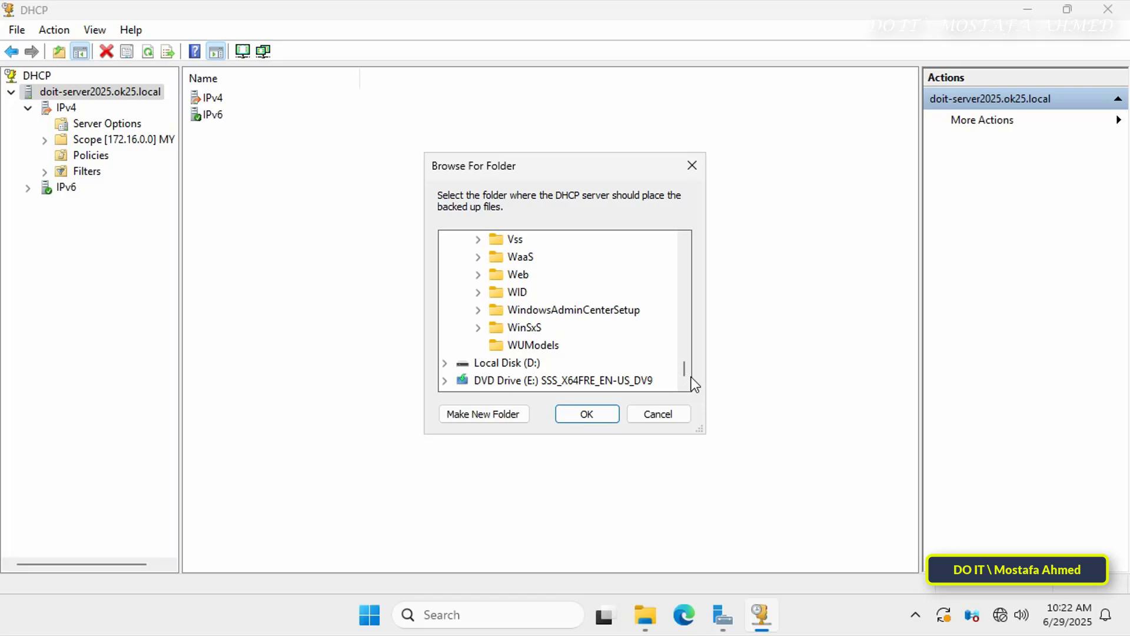
click(530, 370)
Step: Create a new folder named DHCP BackUp on the D: drive and run the backup
click(493, 412)
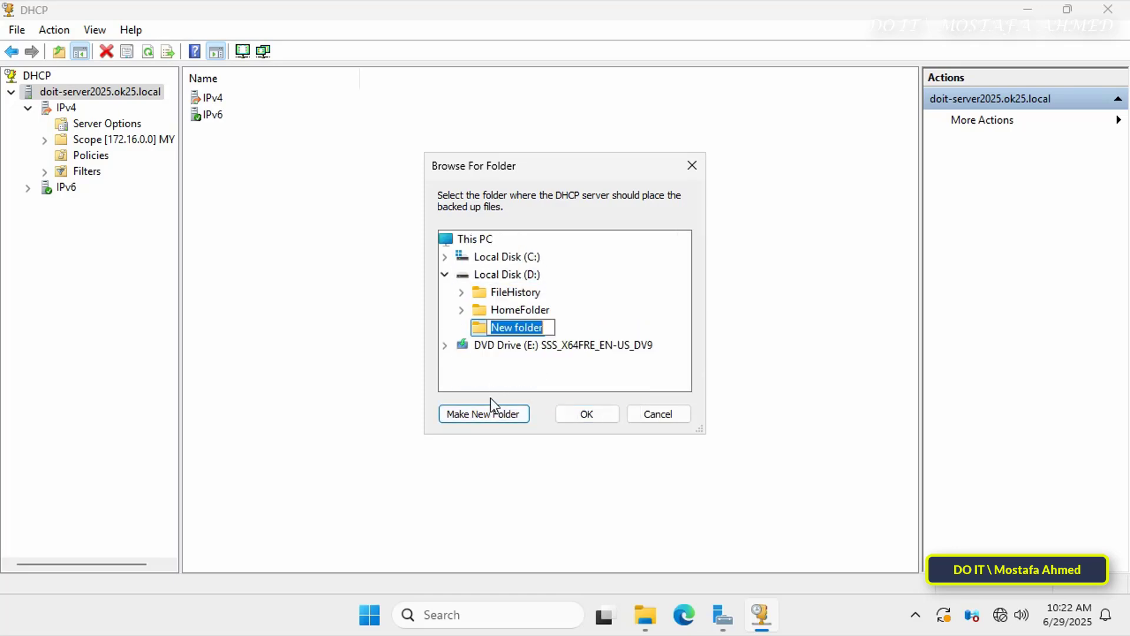
text(DH)
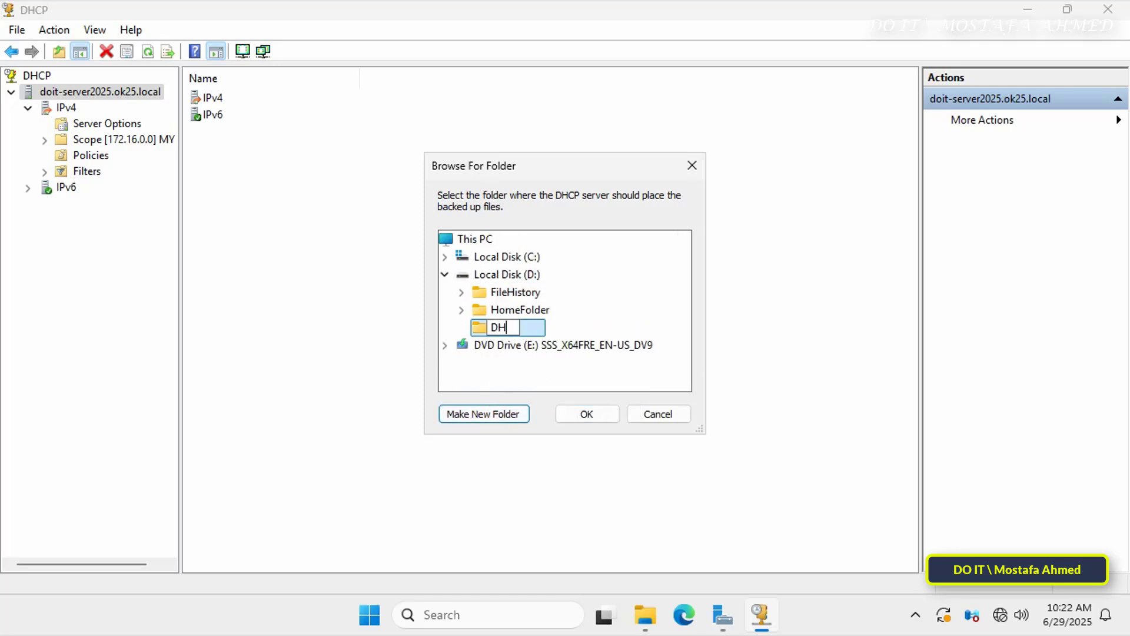
text(CP BackUp)
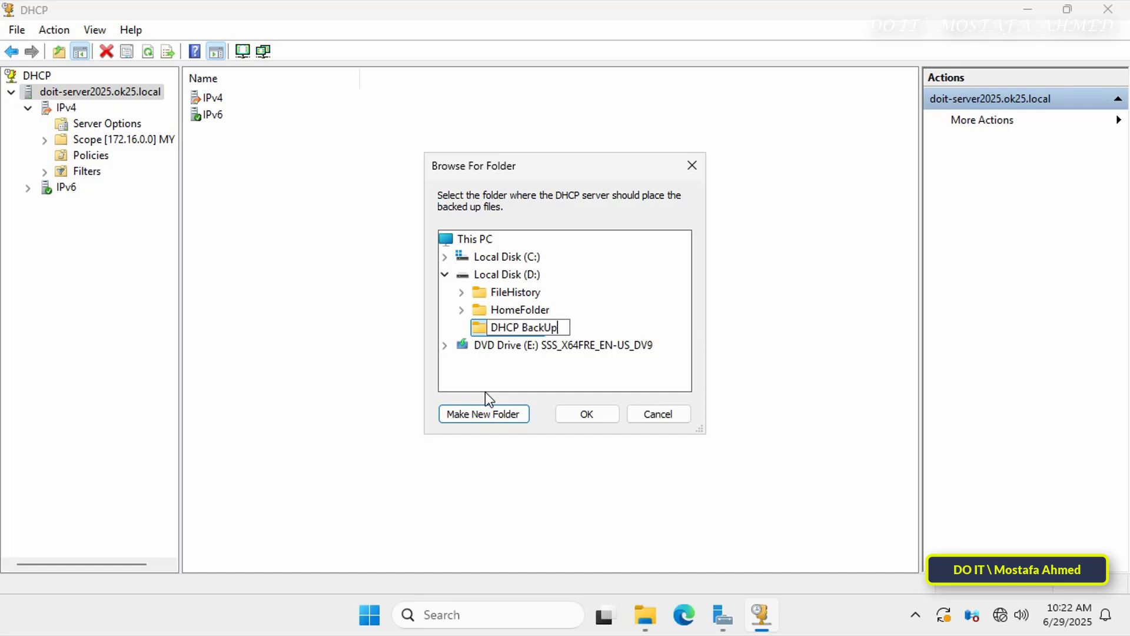
click(586, 419)
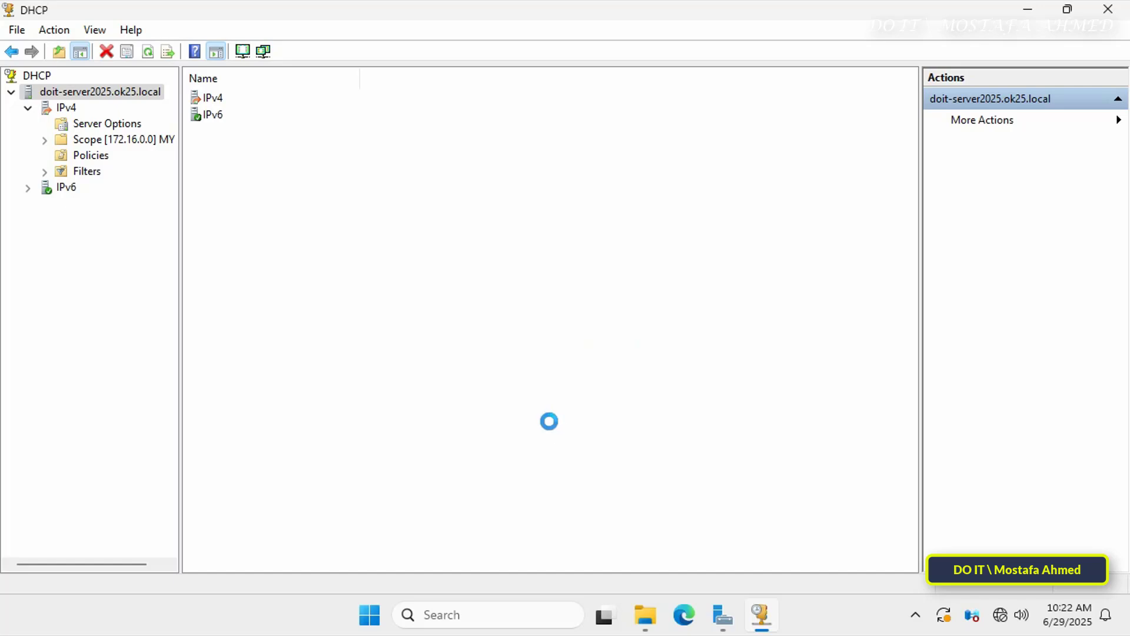
Step: Check the backup files in D:\DHCP BackUp with File Explorer, and close that window
click(1030, 14)
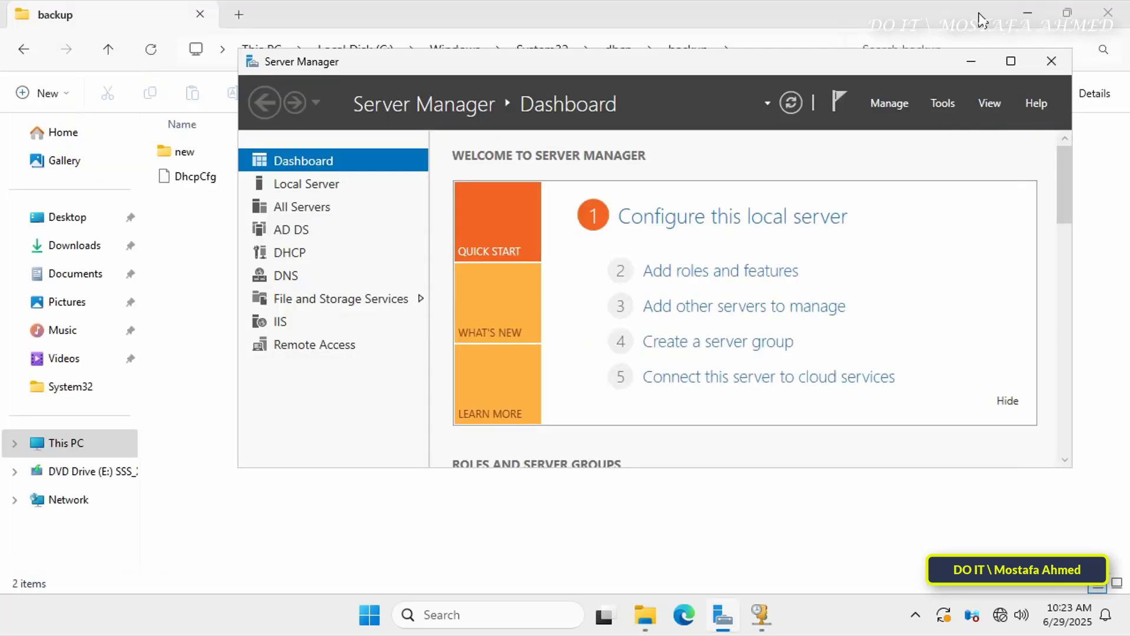
click(688, 518)
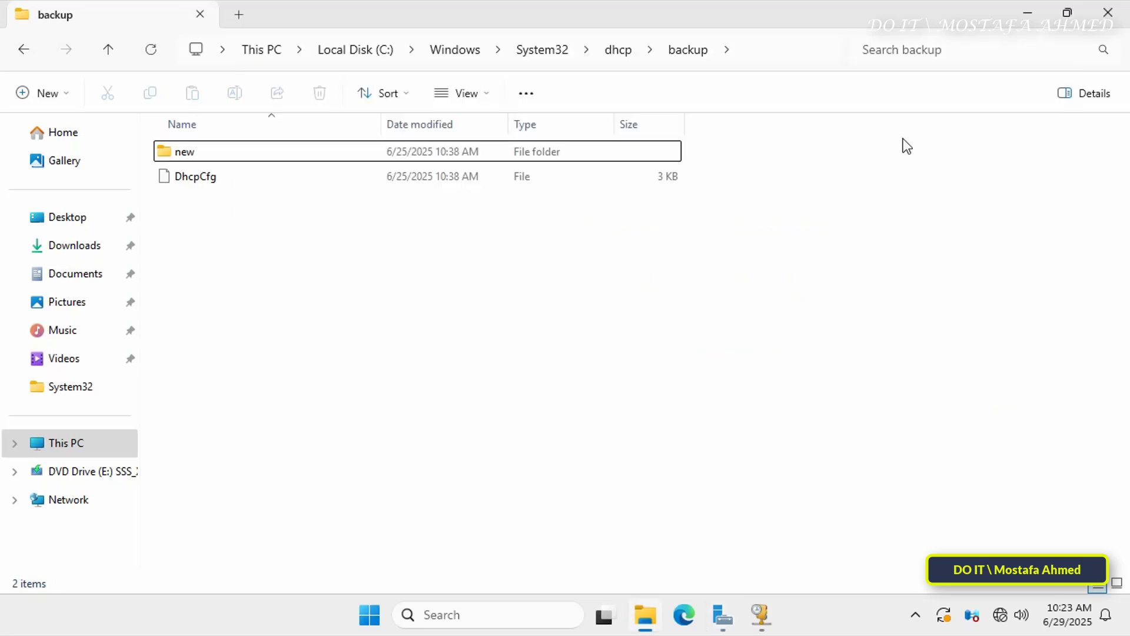
click(1028, 13)
double_click(33, 30)
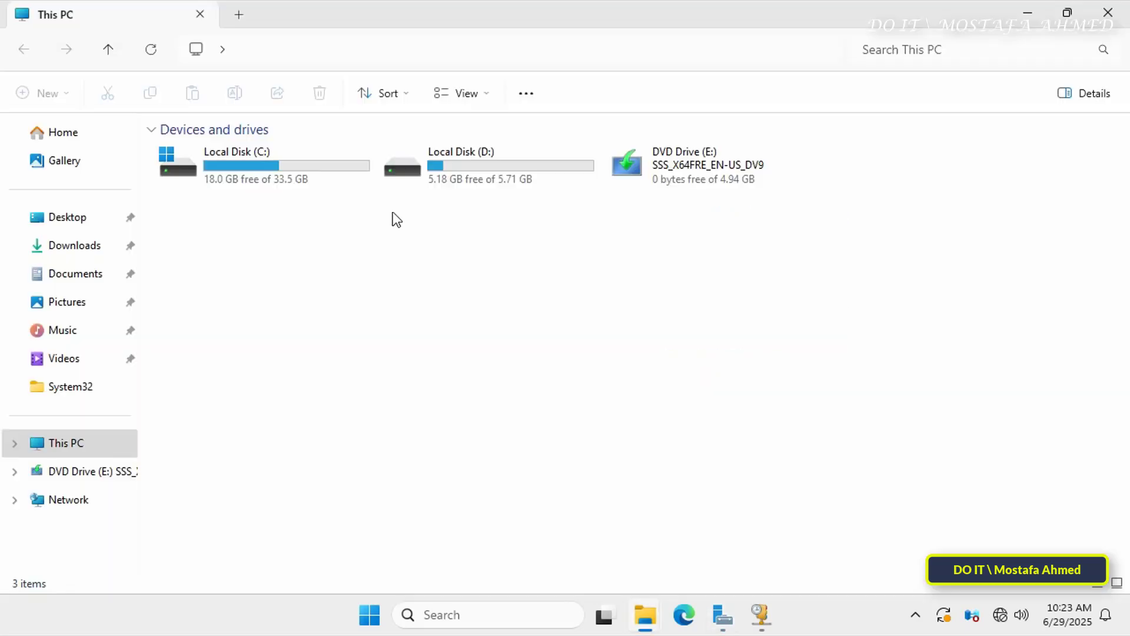
double_click(273, 179)
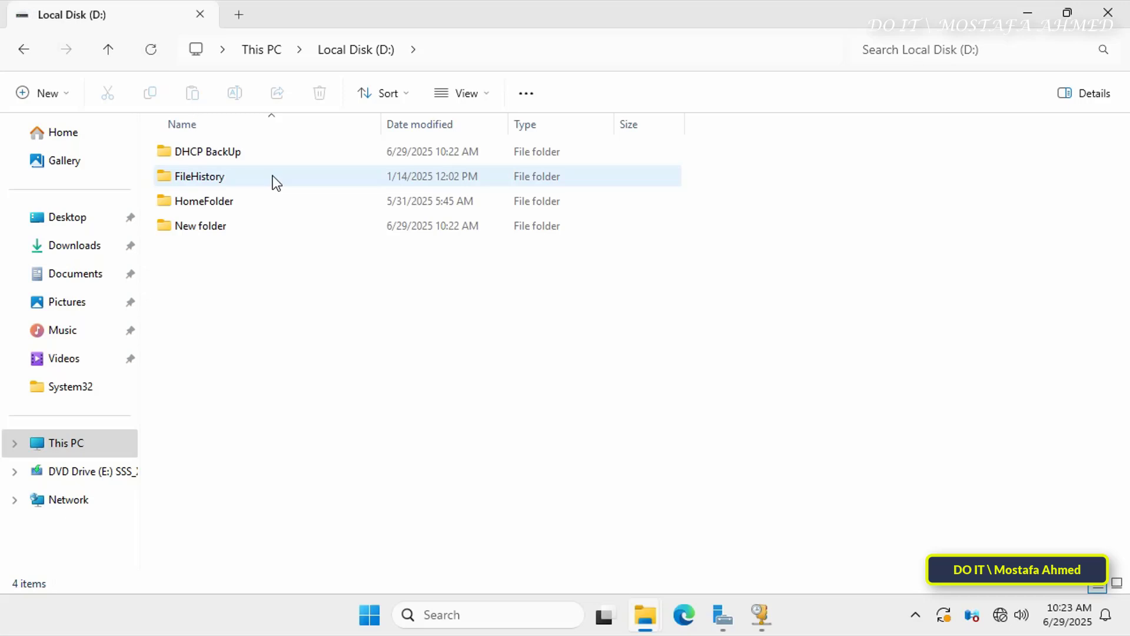
click(314, 160)
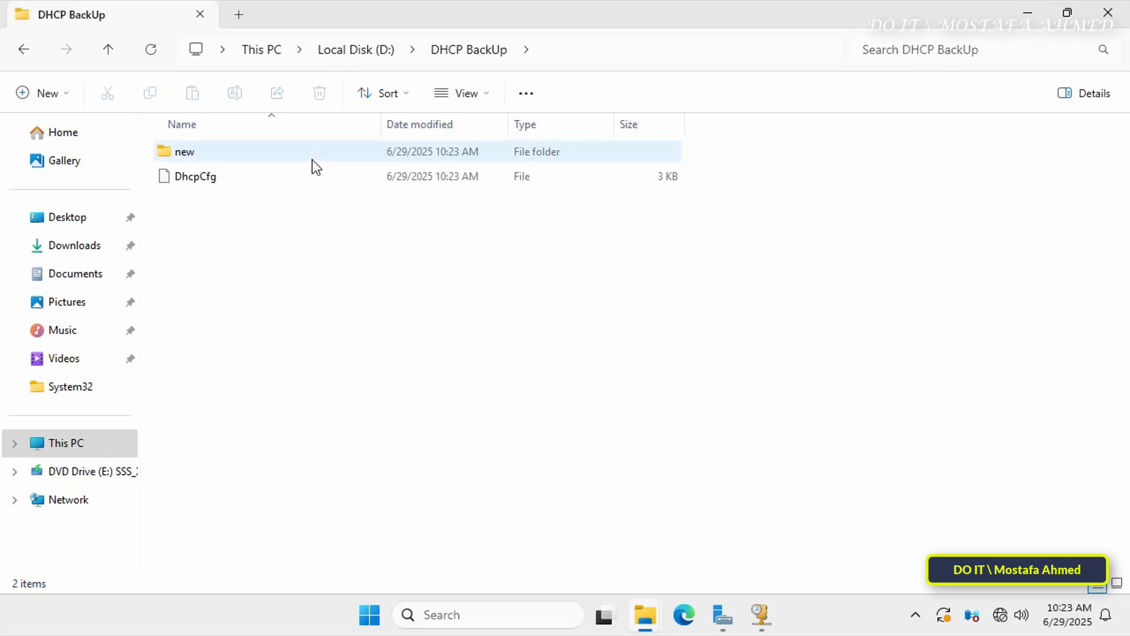
click(1108, 13)
Step: Return to the DHCP console and open the address leases of the 172.16.0.0 MY LAN scope
click(762, 614)
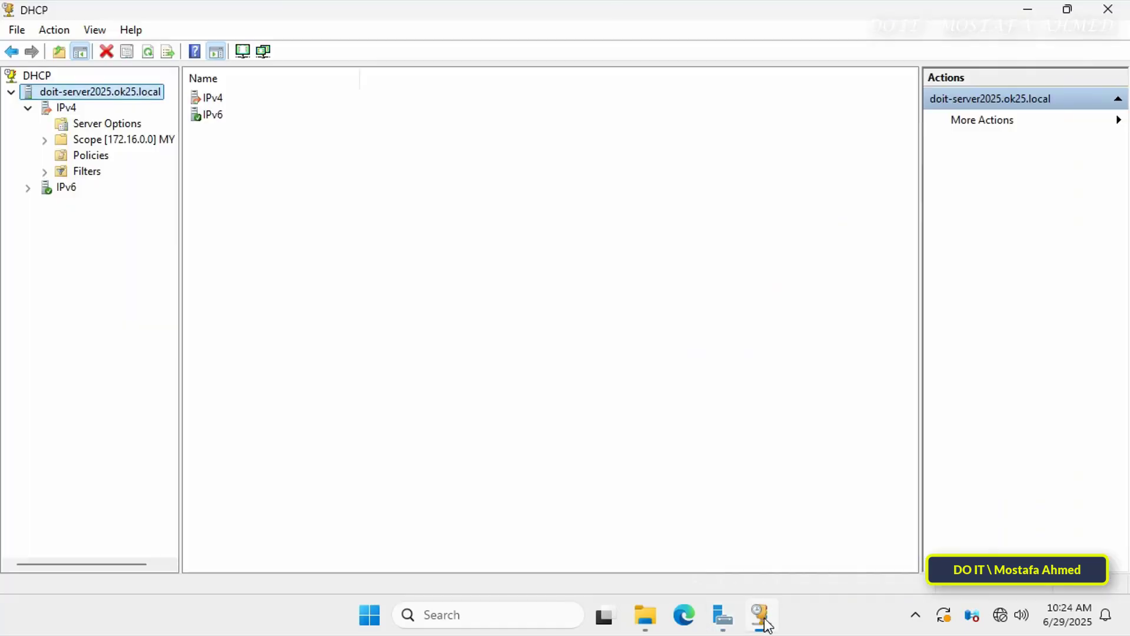
double_click(76, 139)
double_click(217, 112)
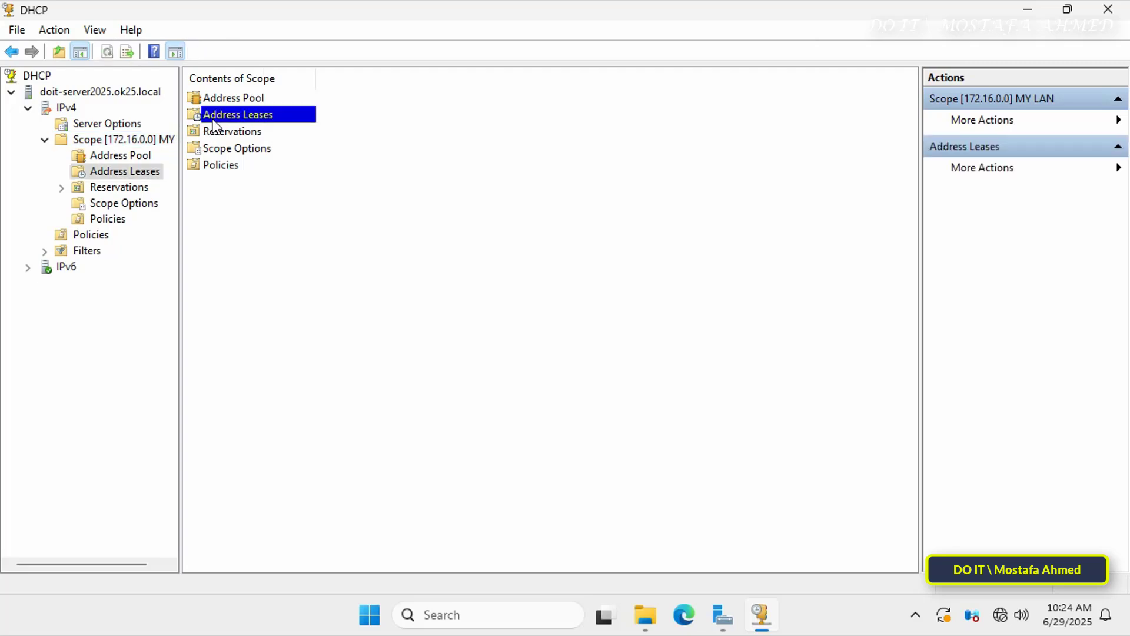
Step: Delete the excluded range 172.16.1.50 to 172.16.1.150 from the scope's address pool
click(135, 154)
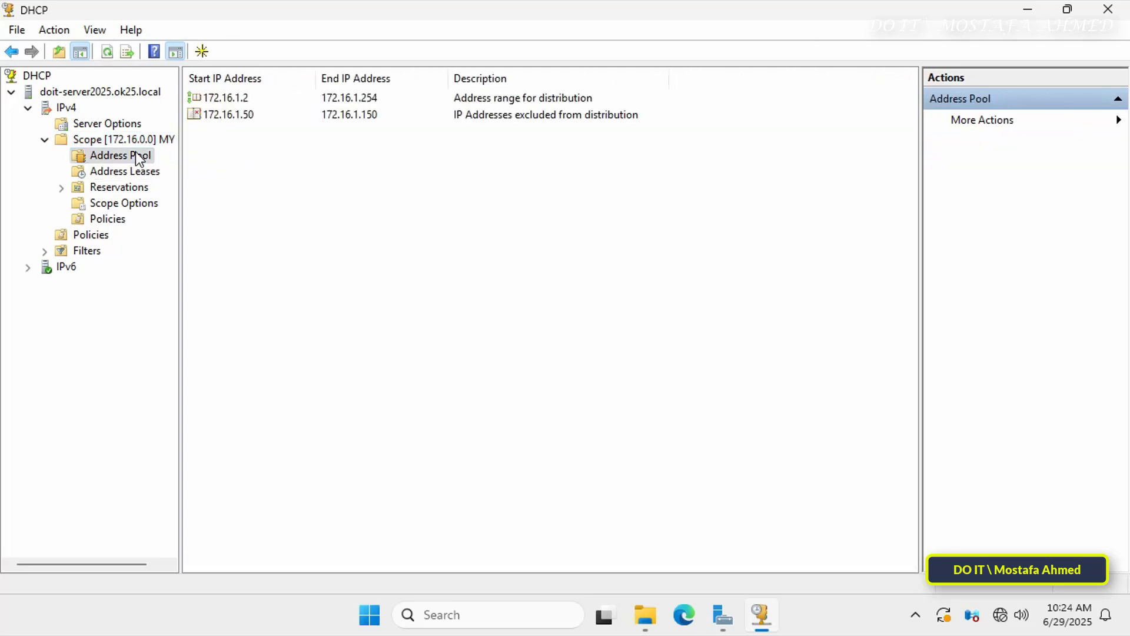
click(222, 115)
right_click(224, 116)
click(270, 124)
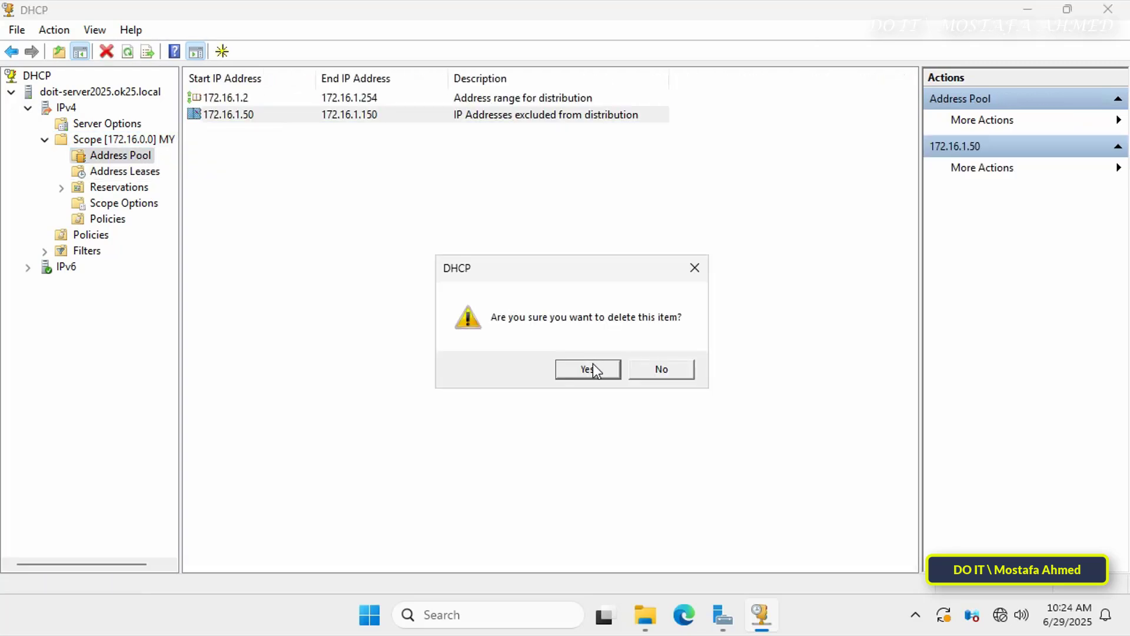
click(589, 369)
Step: Delete all the scope options (003 Router, 006 DNS Servers and 015 DNS Domain Name) and collapse the IPv4 tree
click(130, 187)
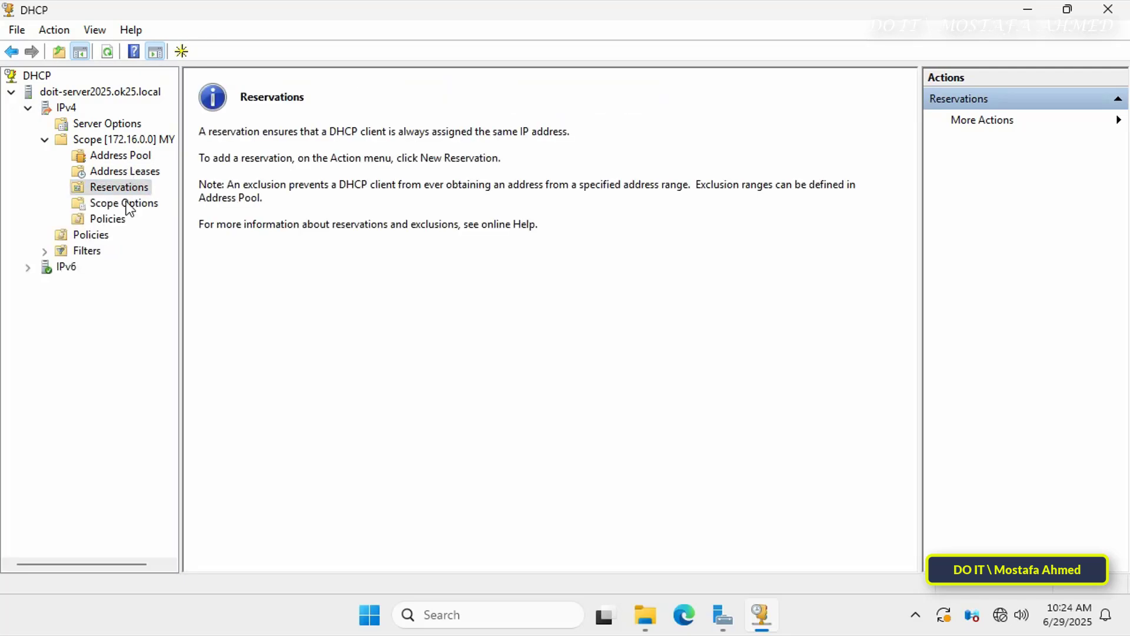
click(126, 203)
click(213, 132)
key(ctrl+a)
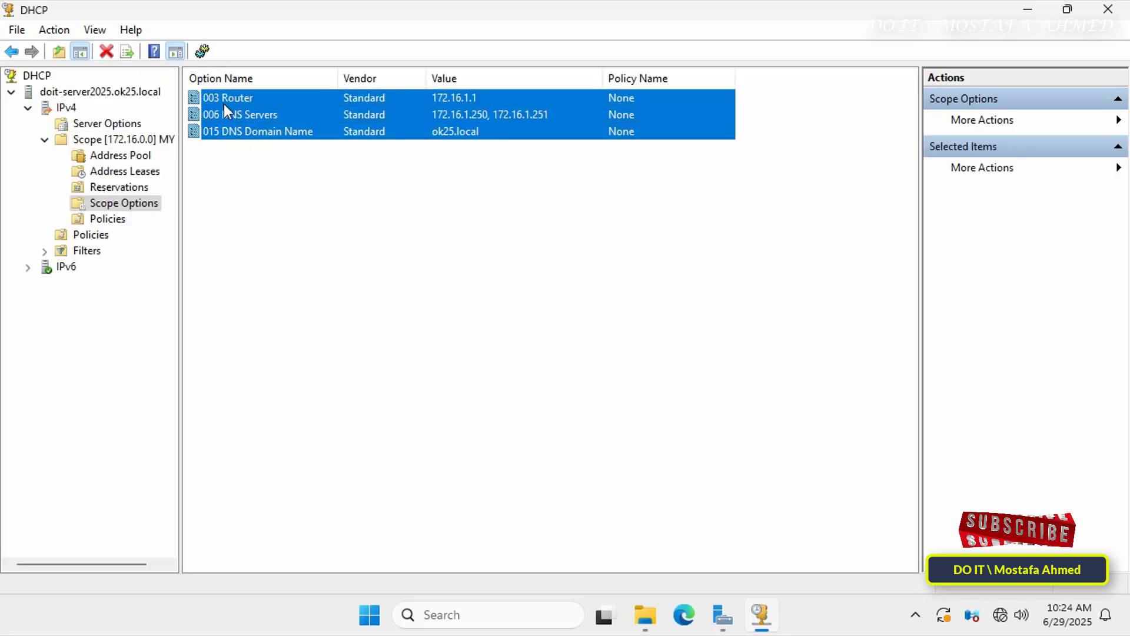
right_click(238, 107)
click(262, 114)
click(570, 369)
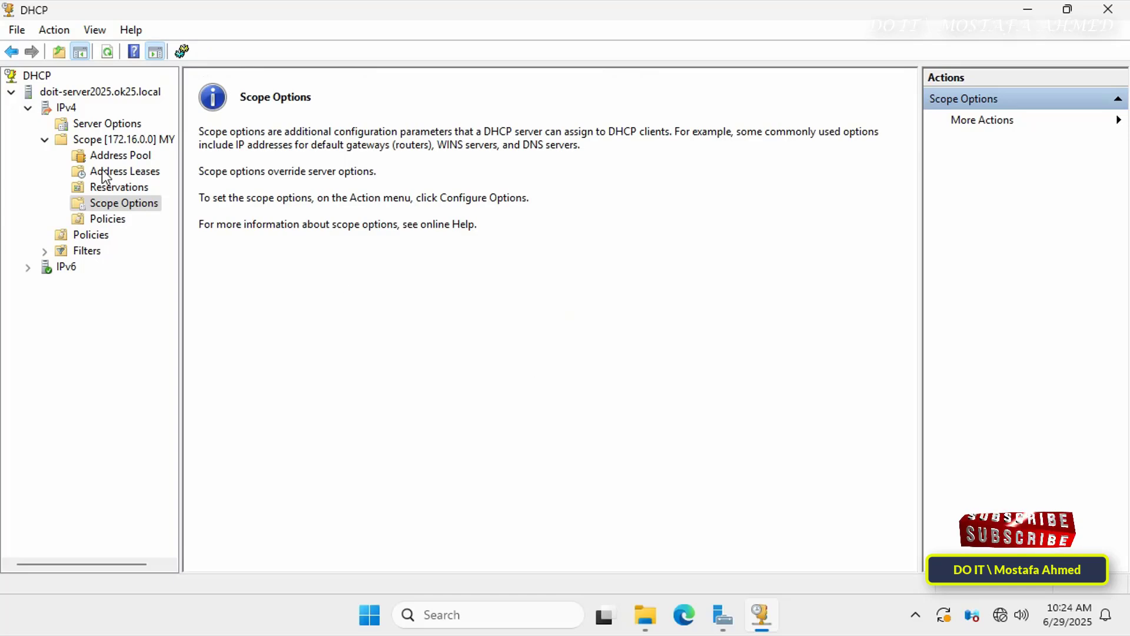
click(44, 140)
click(28, 109)
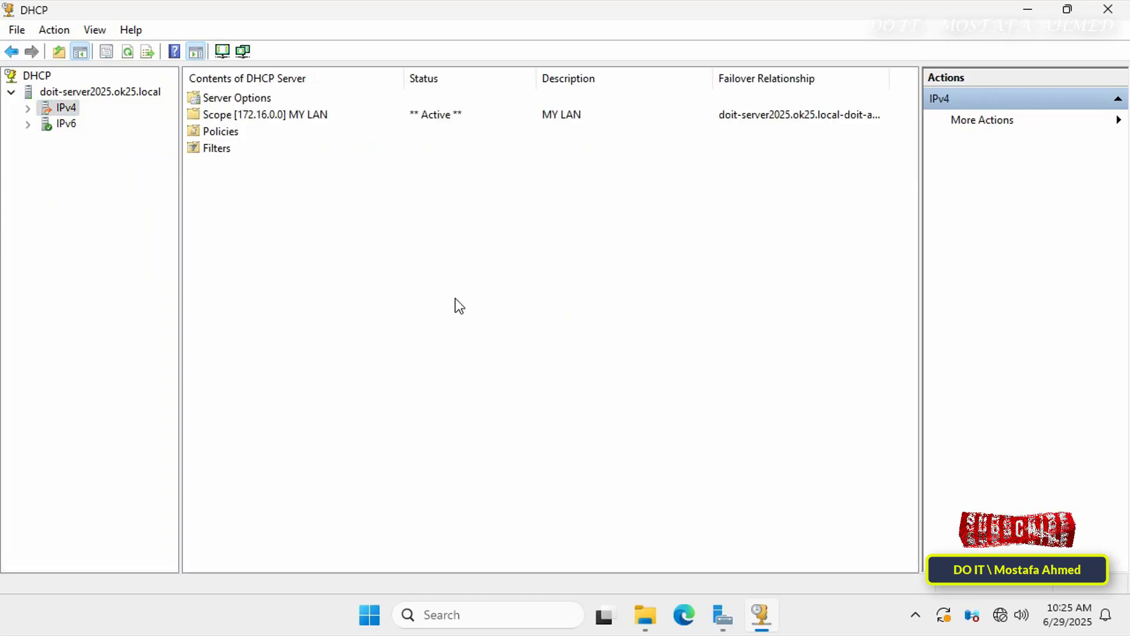
Step: Try to restore the DHCP server from the D:\DHCP BackUp folder, agreeing to restart the service
right_click(83, 94)
right_click(84, 94)
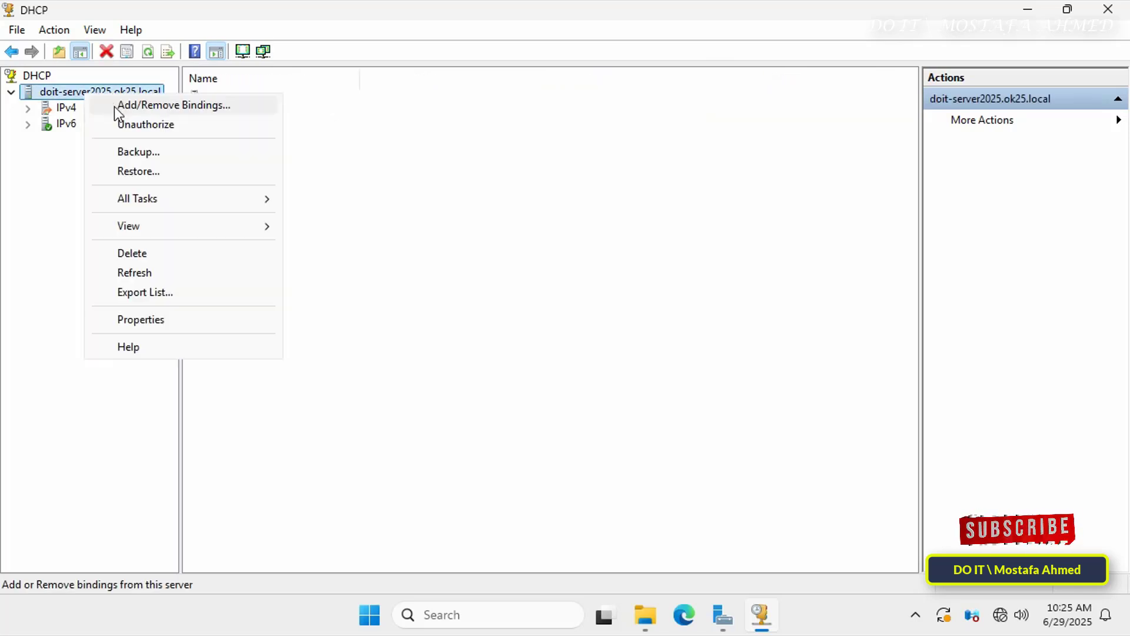
click(142, 171)
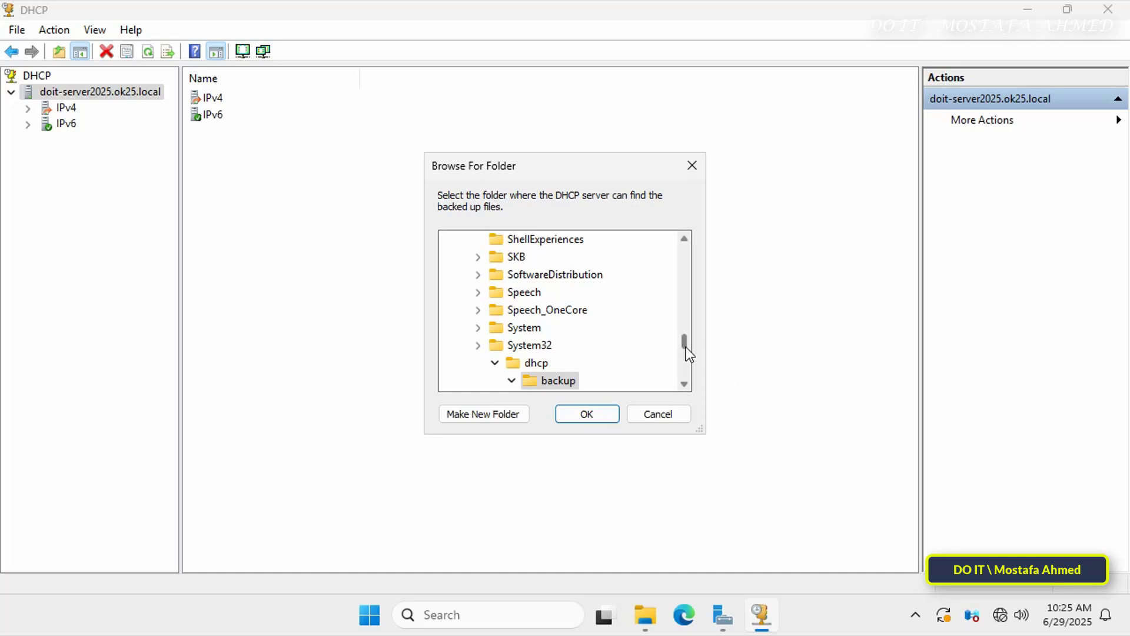
drag(685, 346, 691, 390)
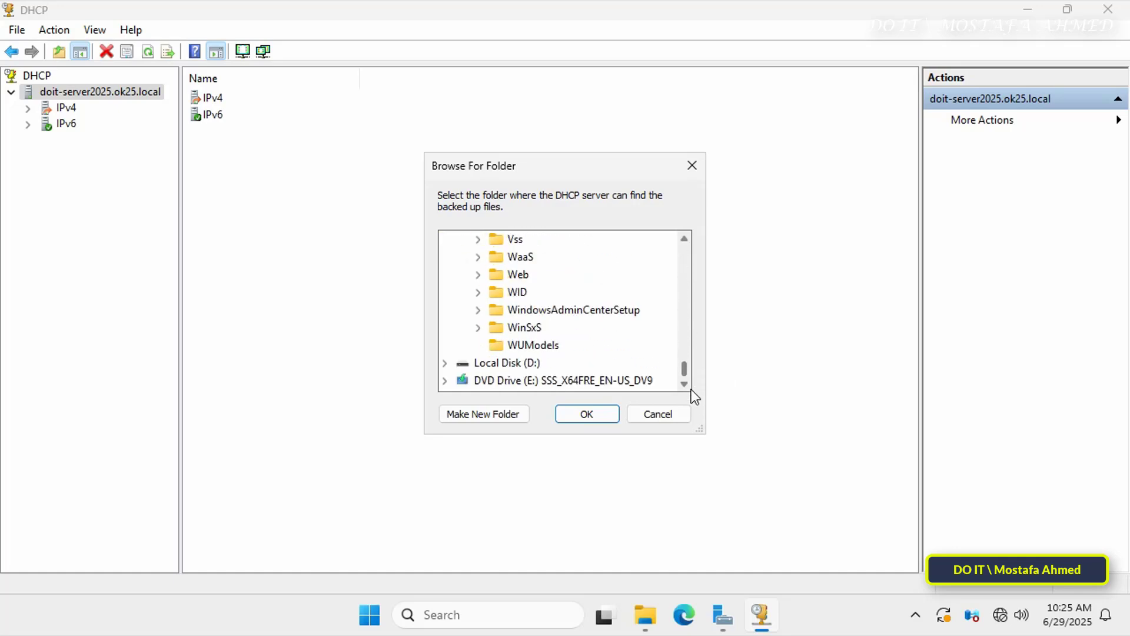
double_click(504, 361)
double_click(535, 334)
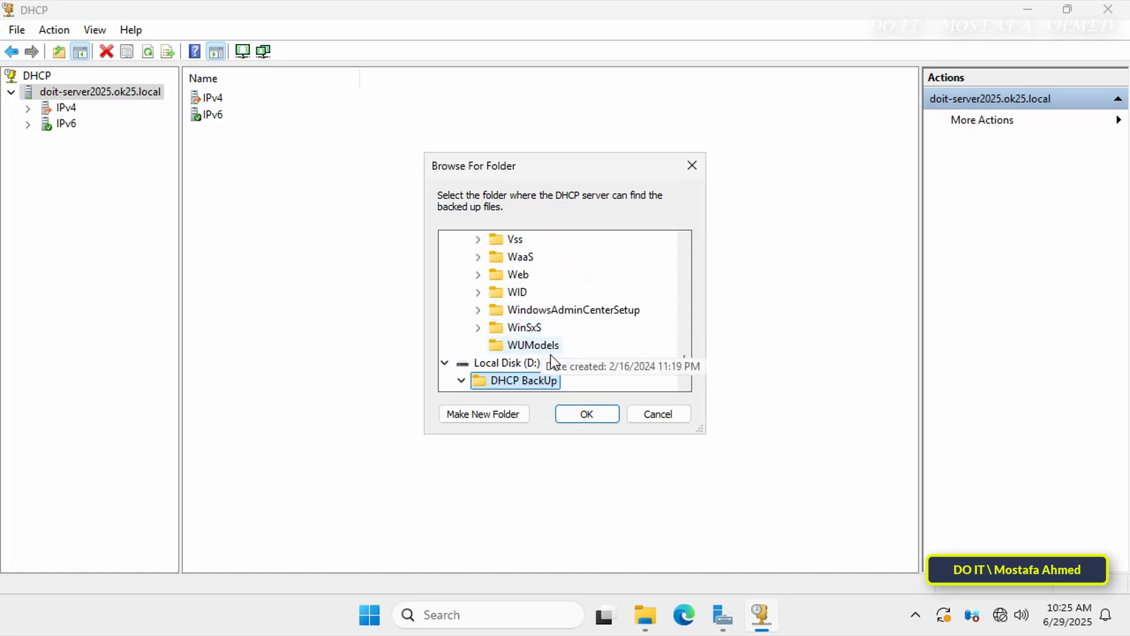
click(518, 346)
click(580, 420)
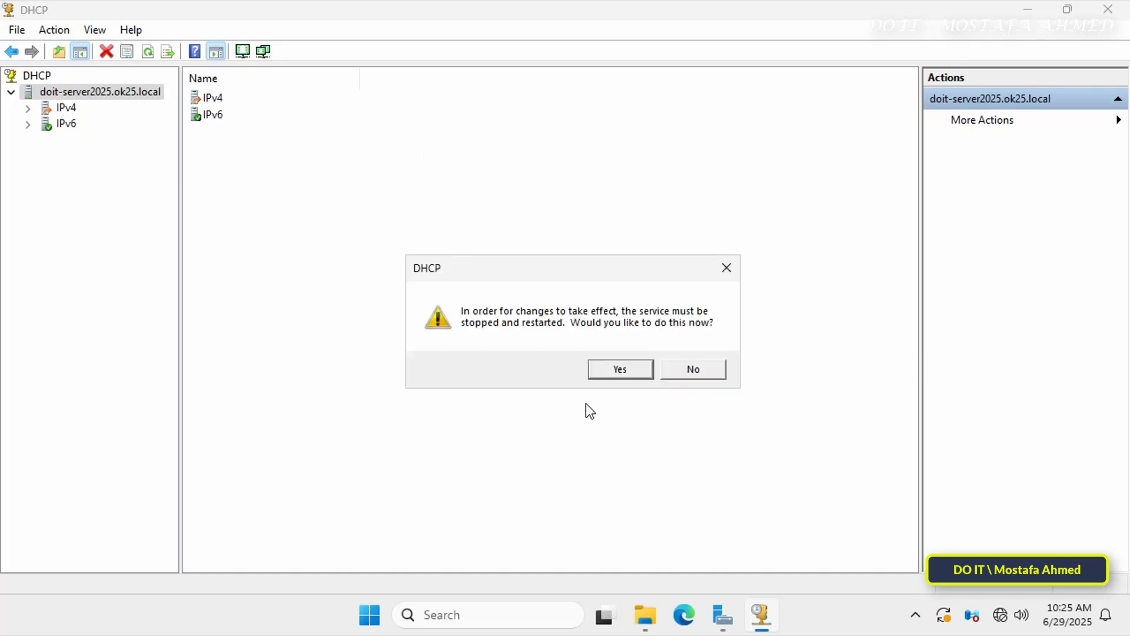
click(617, 369)
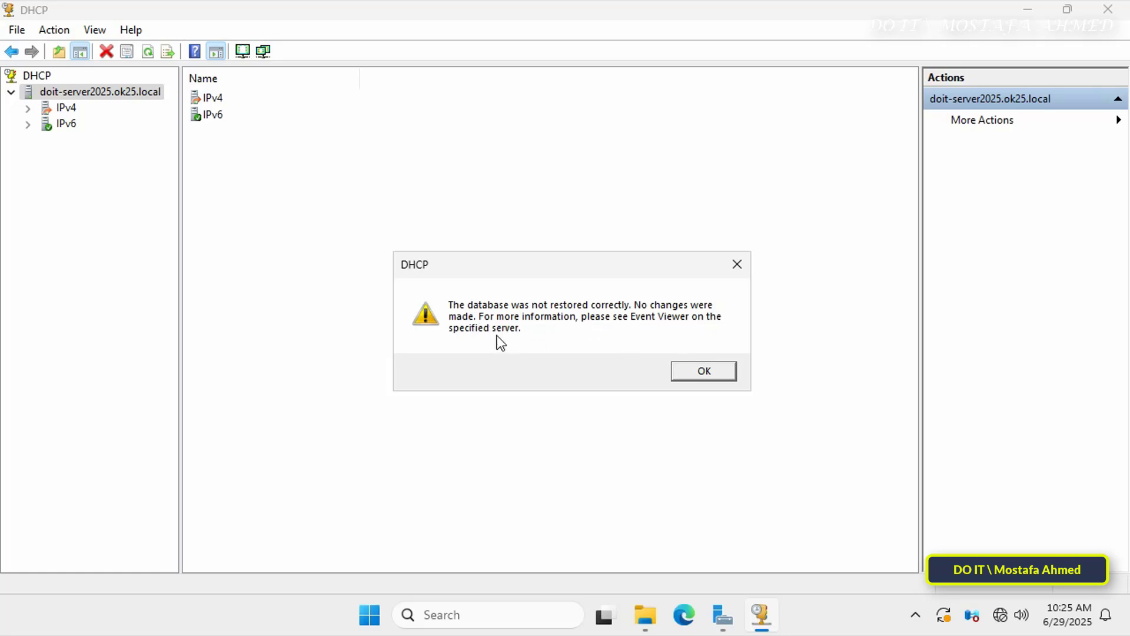
click(700, 376)
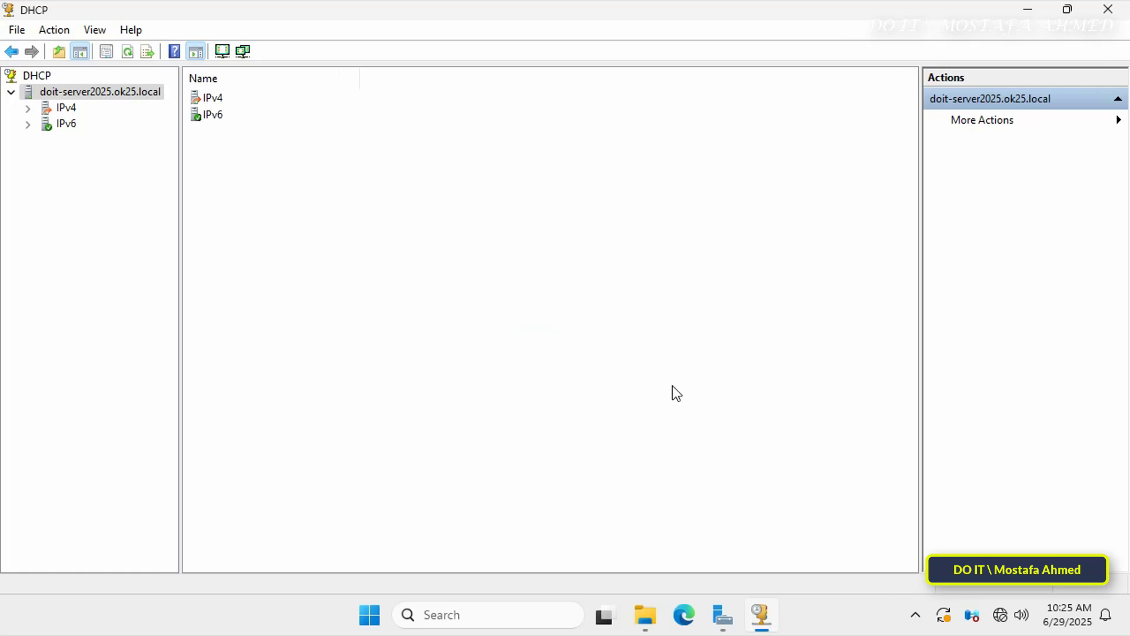
Step: Copy the new folder and the DhcpCfg file from D:\DHCP BackUp in File Explorer
click(1027, 11)
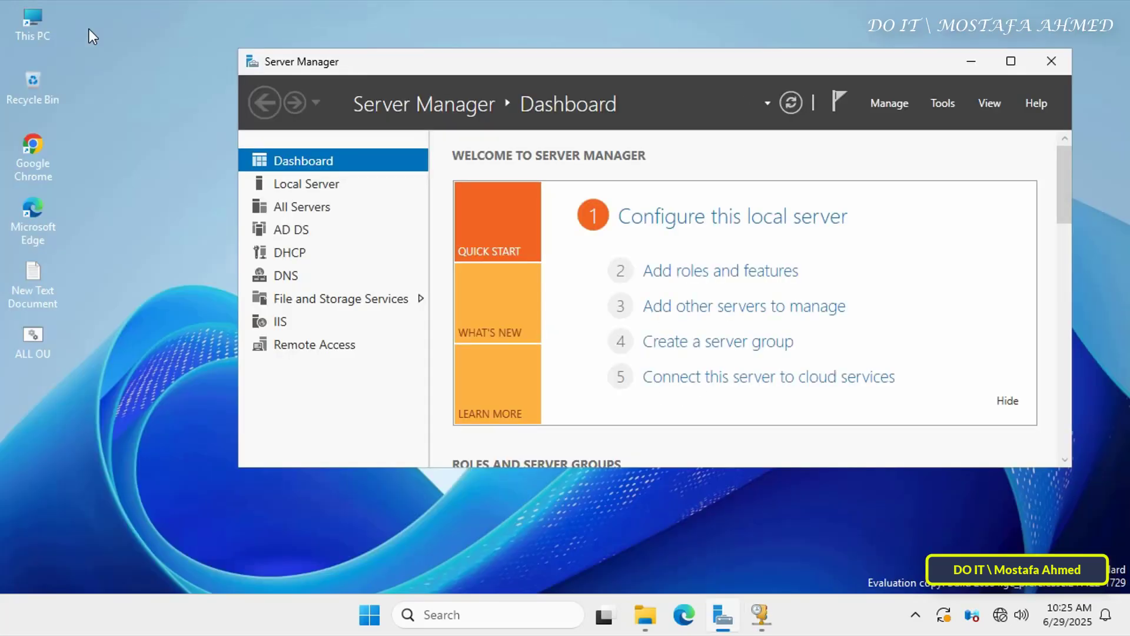
key(super+e)
double_click(397, 159)
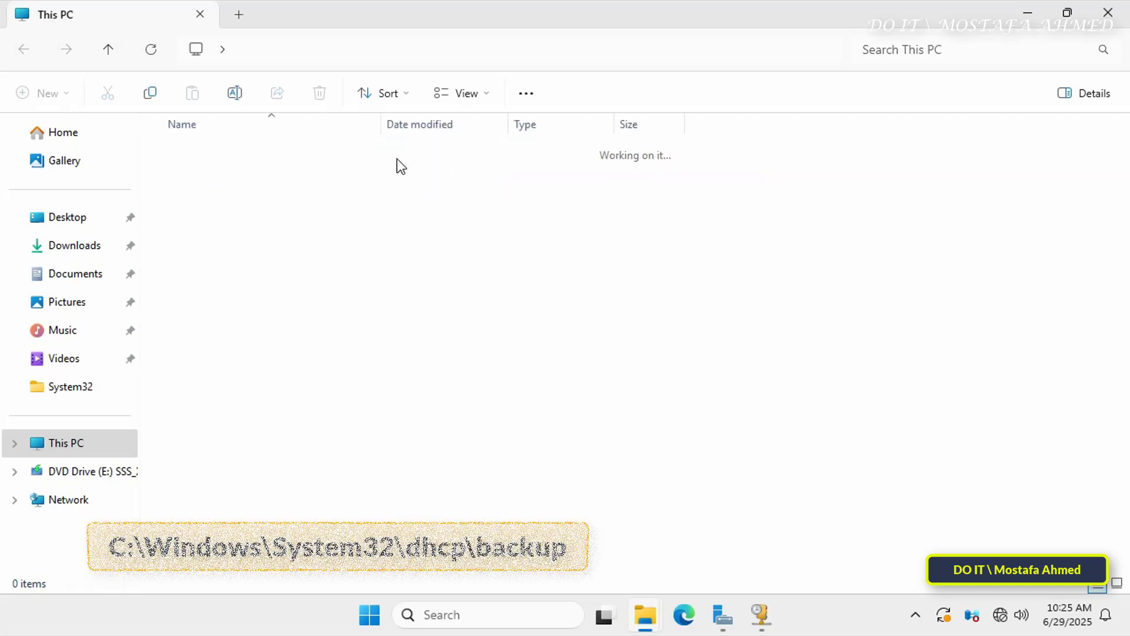
double_click(257, 150)
key(ctrl+a)
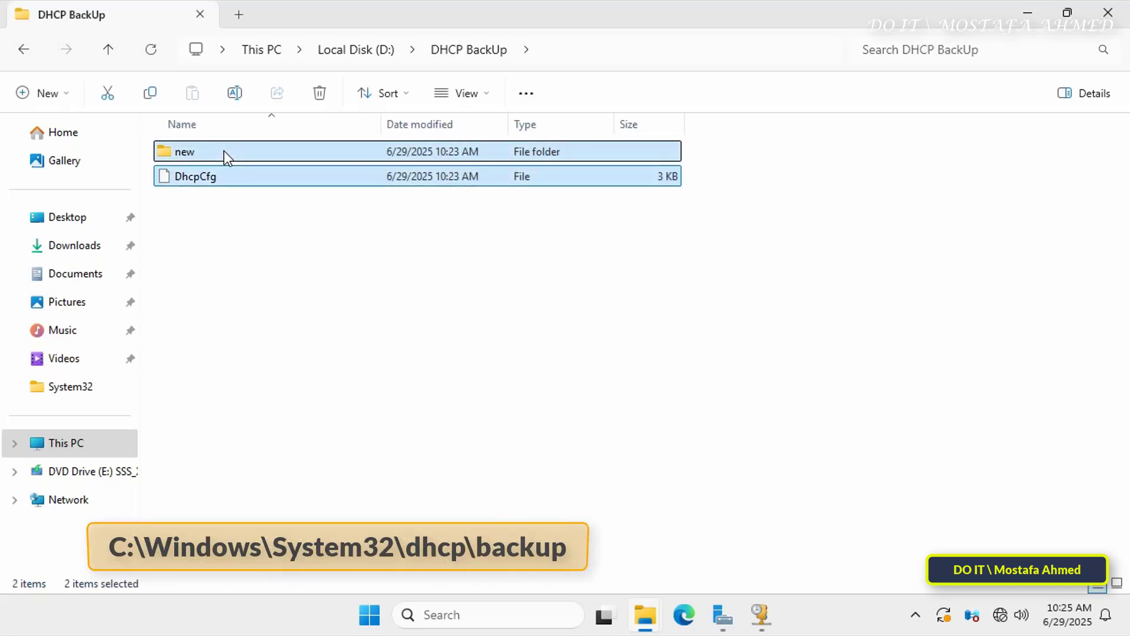
right_click(259, 177)
click(306, 168)
click(1028, 13)
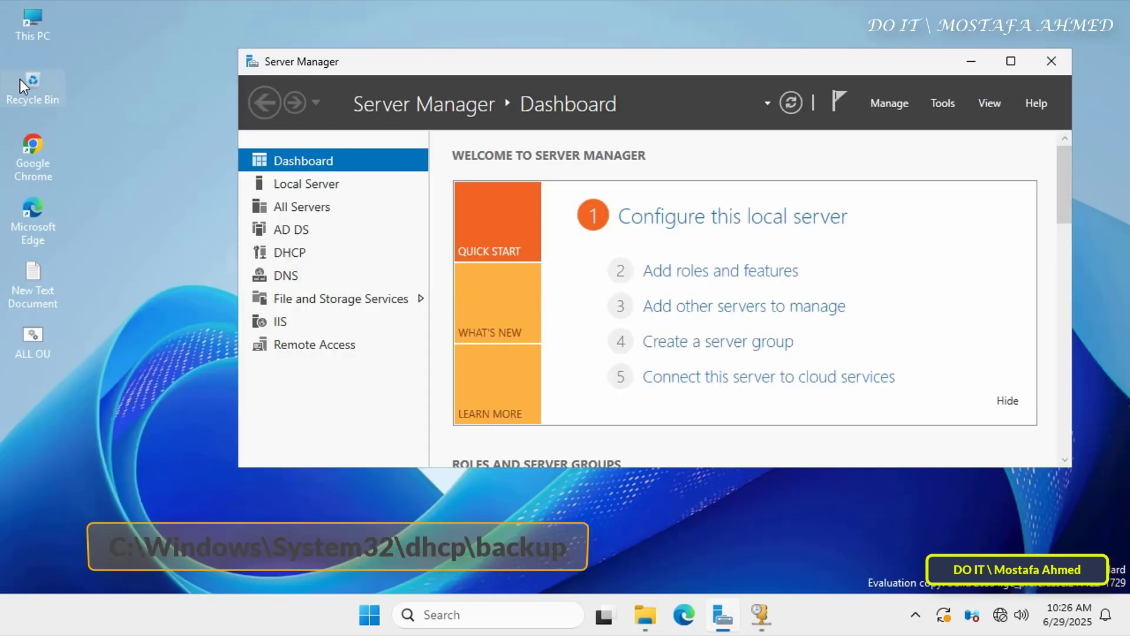
Step: Open the C:\Windows\System32\dhcp\backup folder in File Explorer
double_click(35, 31)
double_click(315, 172)
click(228, 303)
double_click(229, 303)
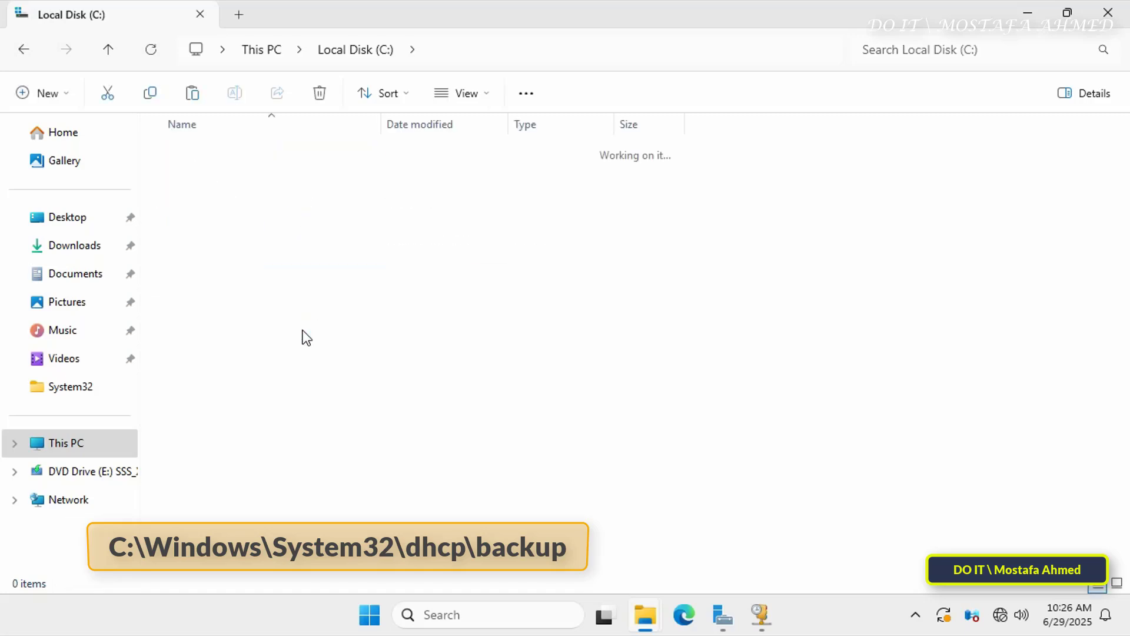
scroll(304, 336, down, 20)
scroll(303, 336, down, 1)
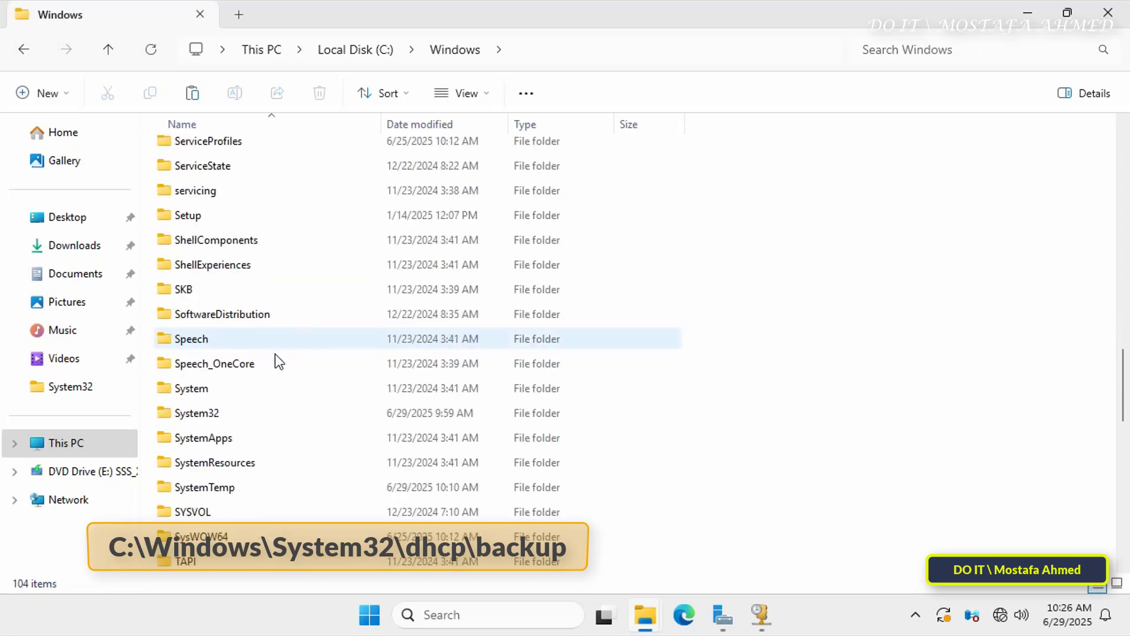
double_click(232, 412)
key(d)
key(d)
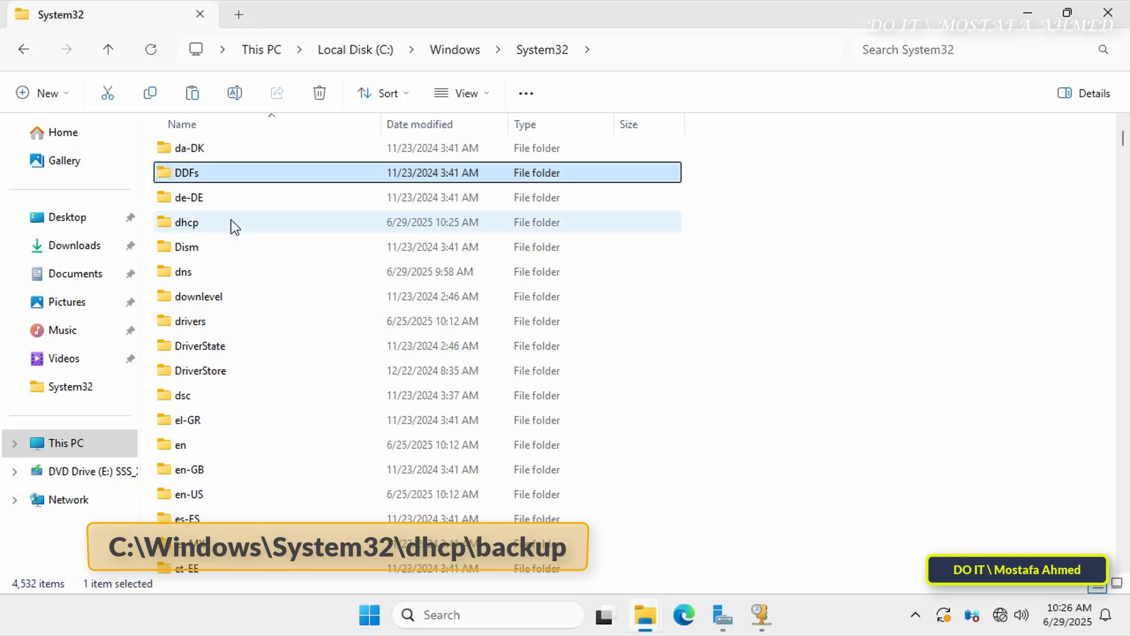
double_click(220, 221)
click(276, 153)
double_click(277, 153)
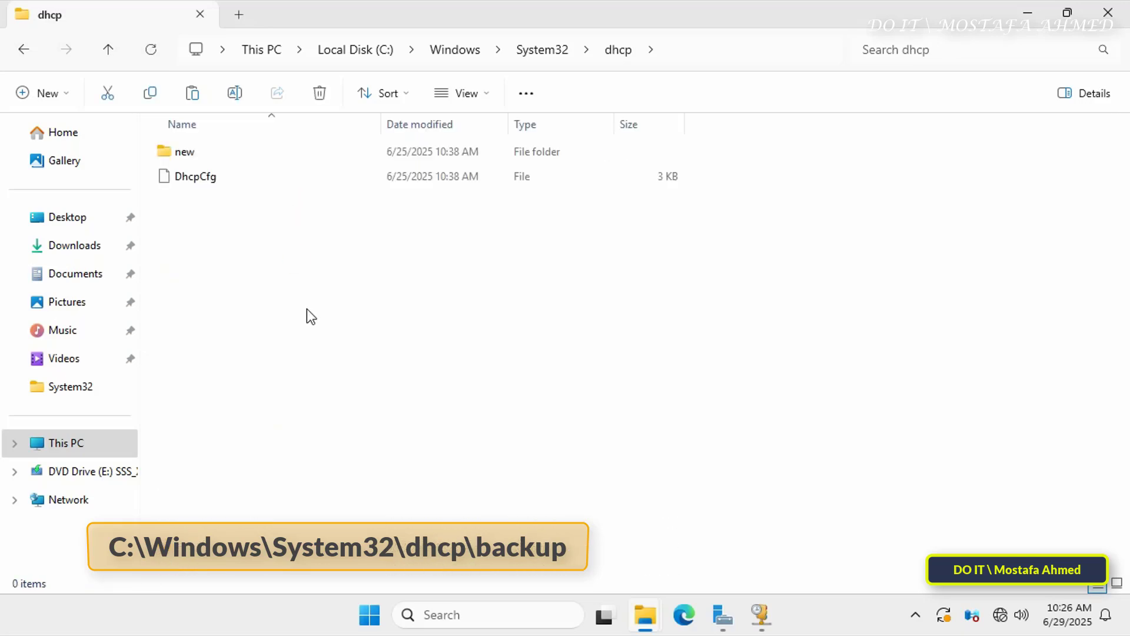
Step: Paste the copied backup files into the dhcp\backup folder, replacing the existing ones, and close the window
key(ctrl+v)
click(298, 177)
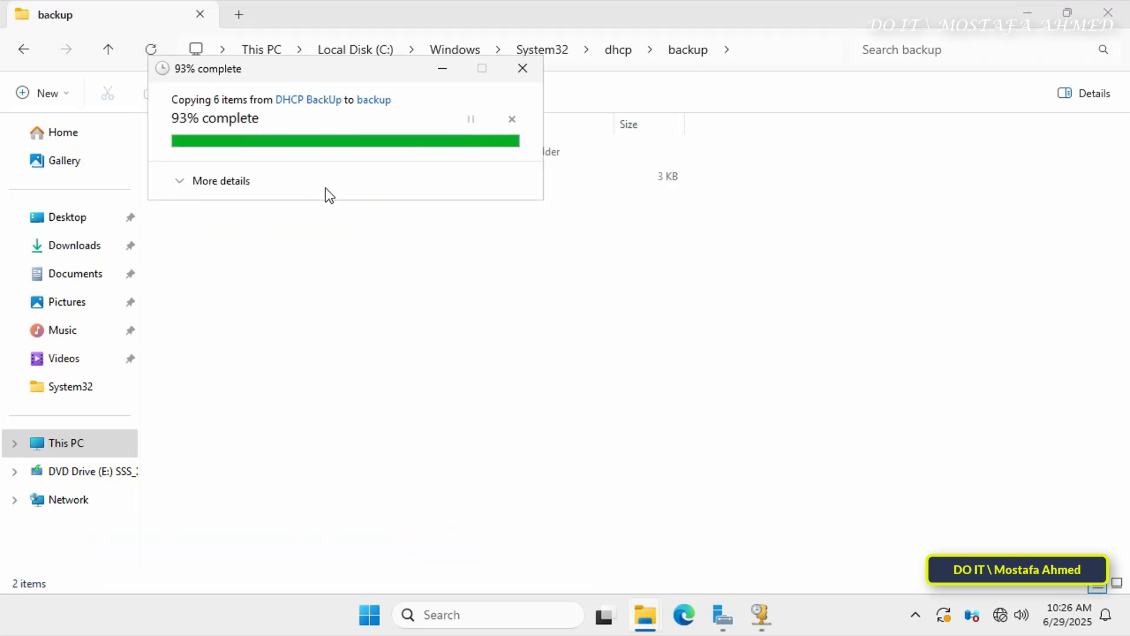
click(1120, 10)
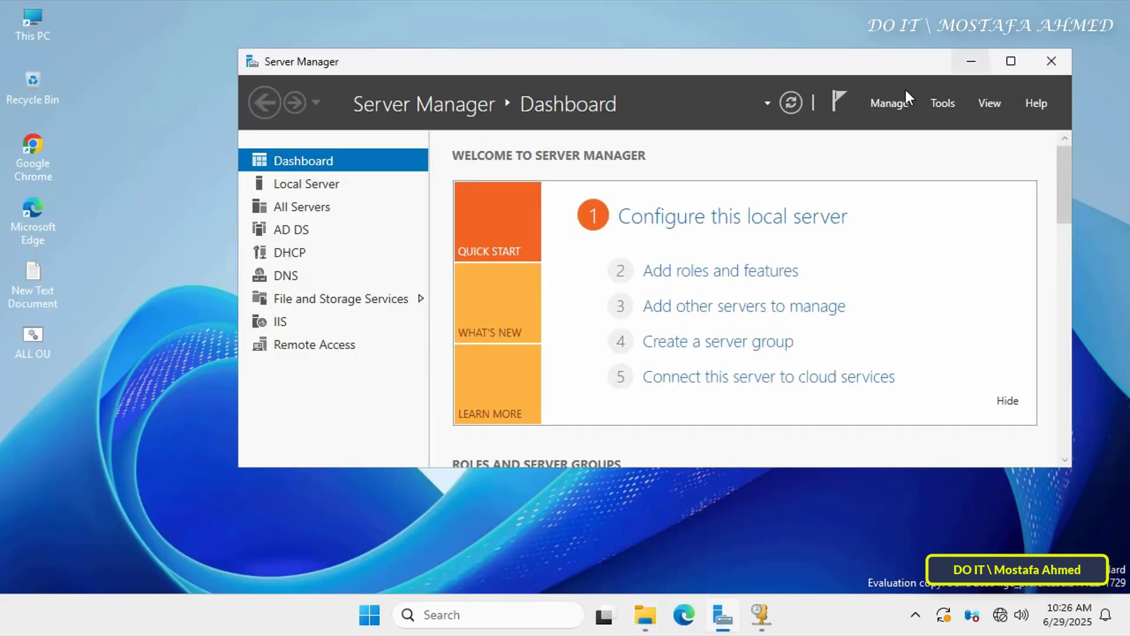
Step: Return to the DHCP console and restore the server from C:\Windows\System32\dhcp\backup, agreeing to restart the service
click(763, 618)
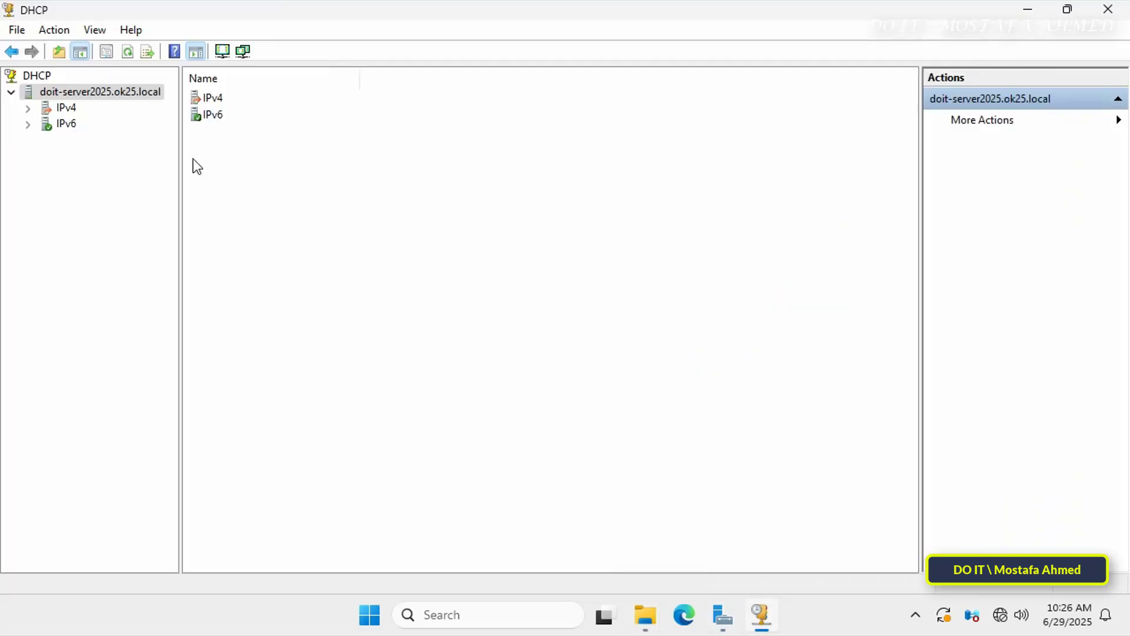
right_click(74, 94)
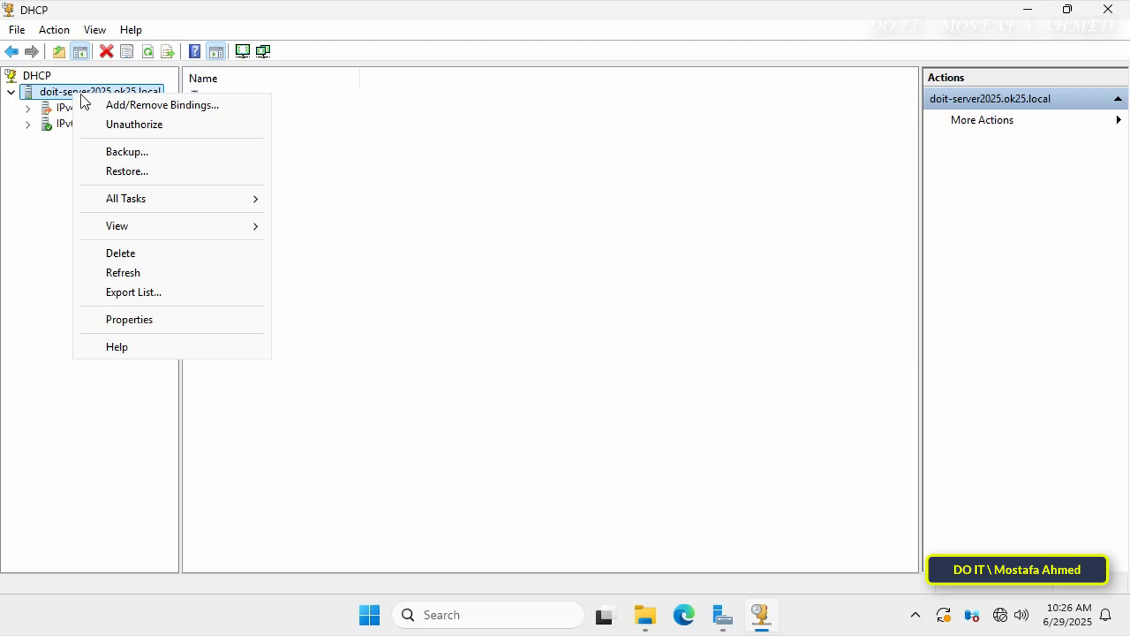
click(120, 171)
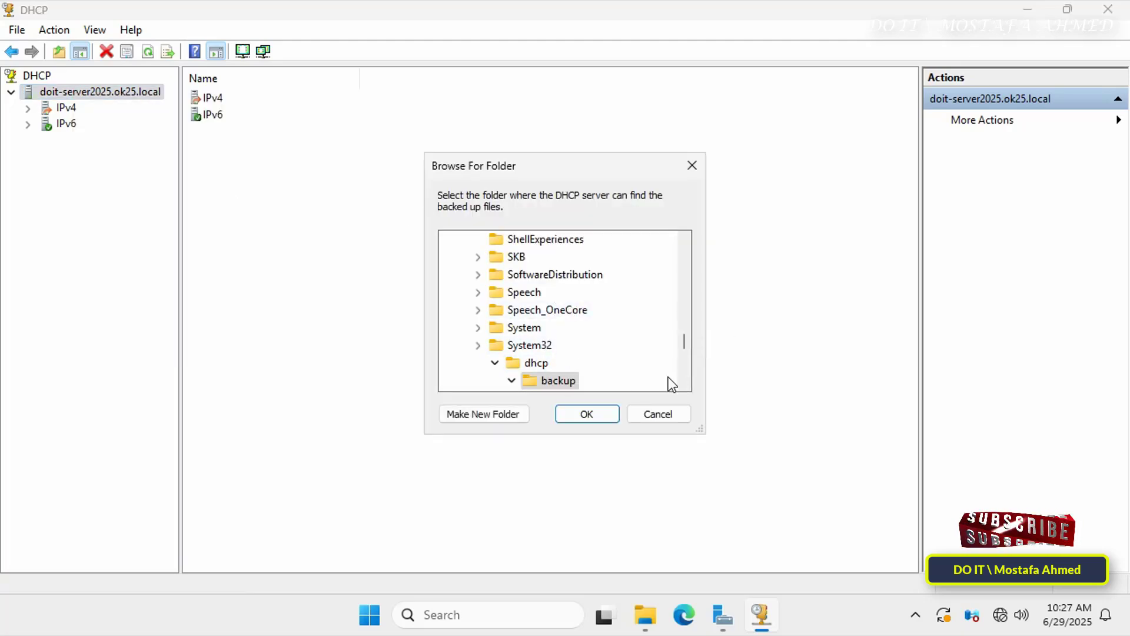
click(687, 381)
click(687, 381)
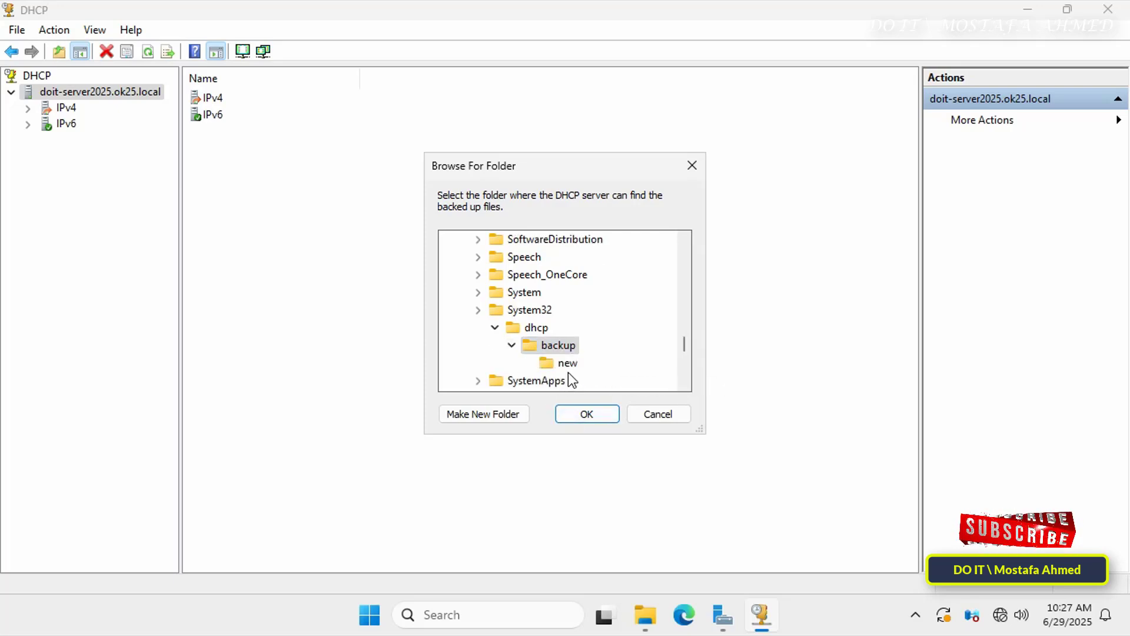
click(587, 414)
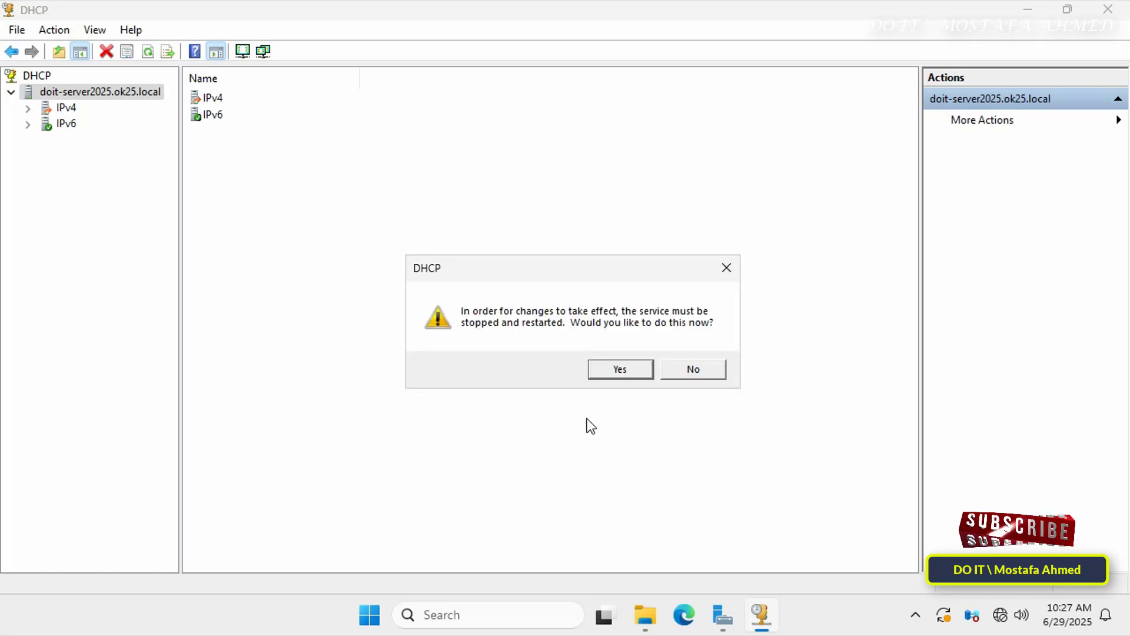
click(612, 375)
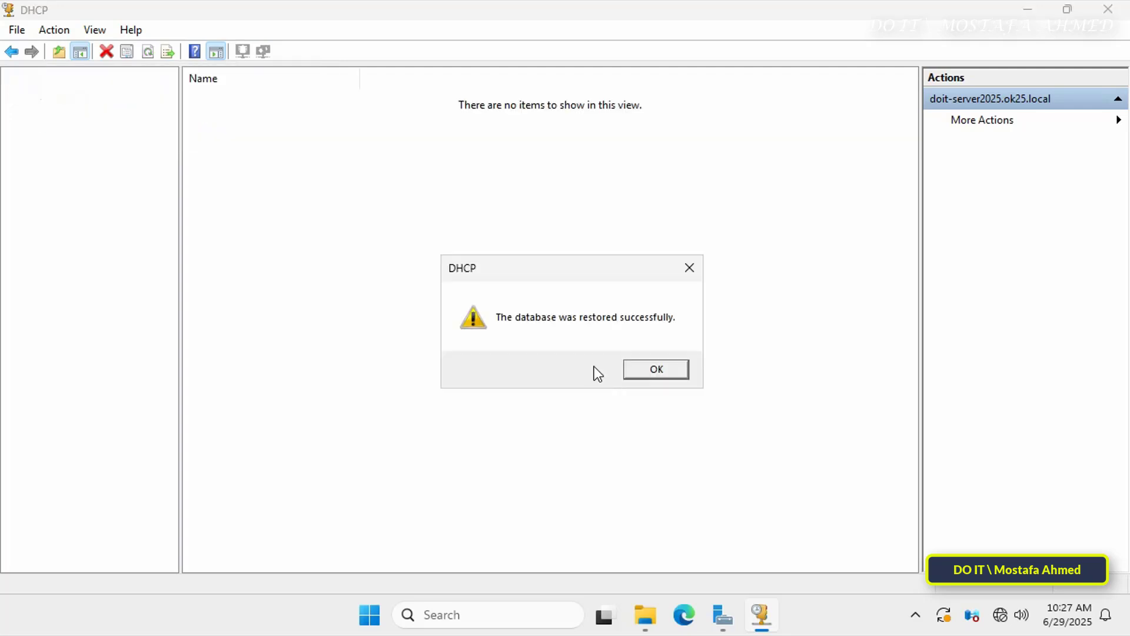
click(646, 373)
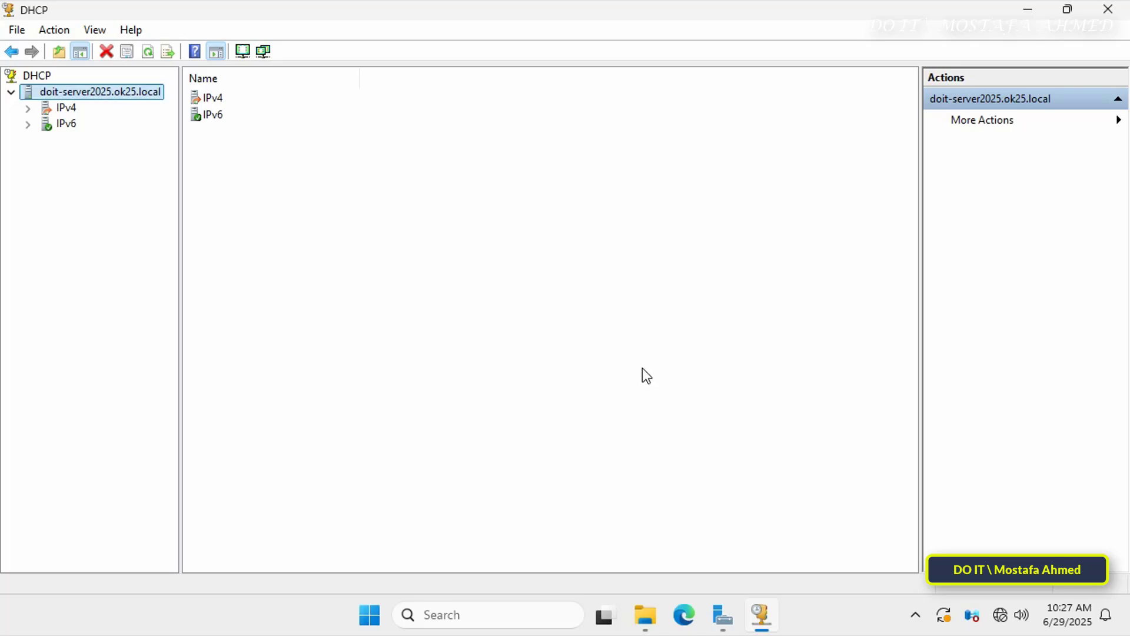
Step: Check the address pool and the scope options of the 172.16.0.0 MY LAN scope
click(47, 112)
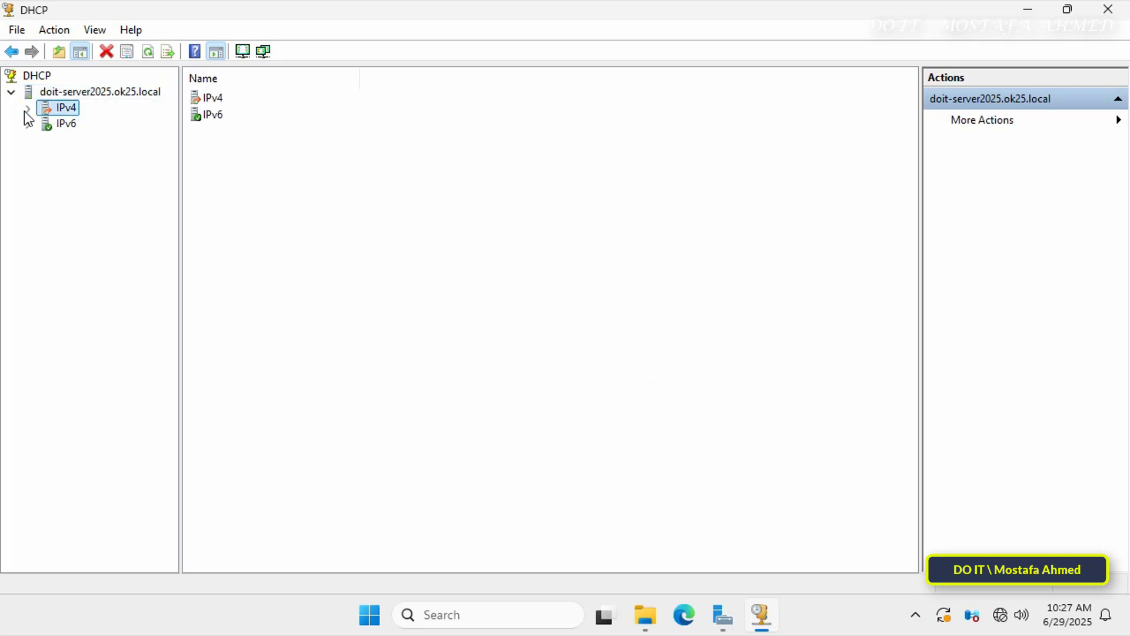
click(27, 109)
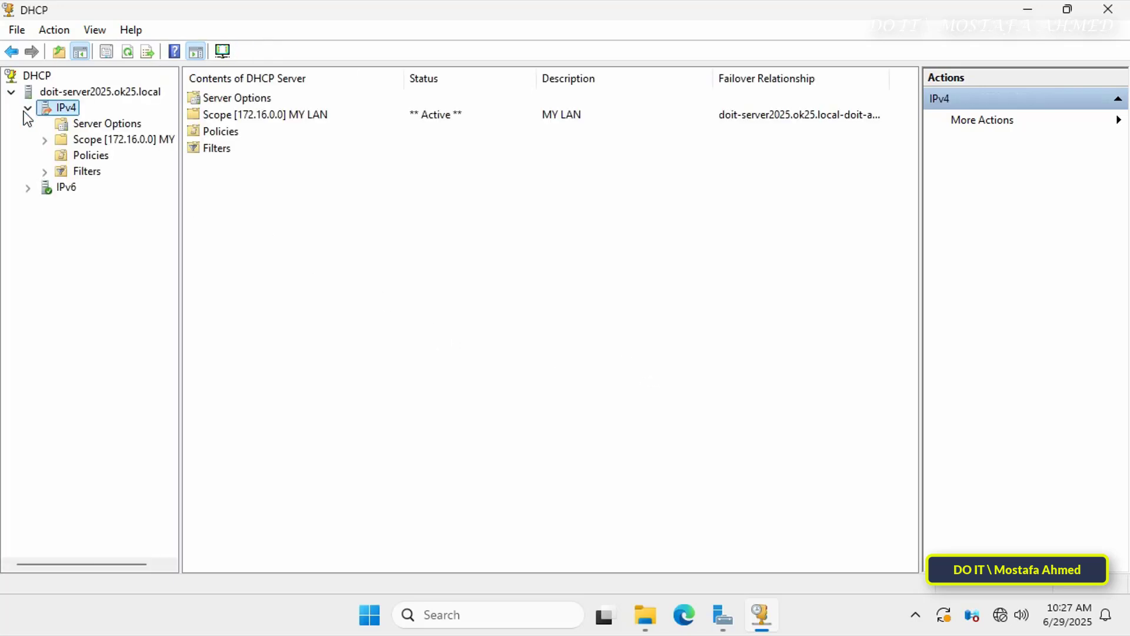
double_click(86, 141)
click(101, 159)
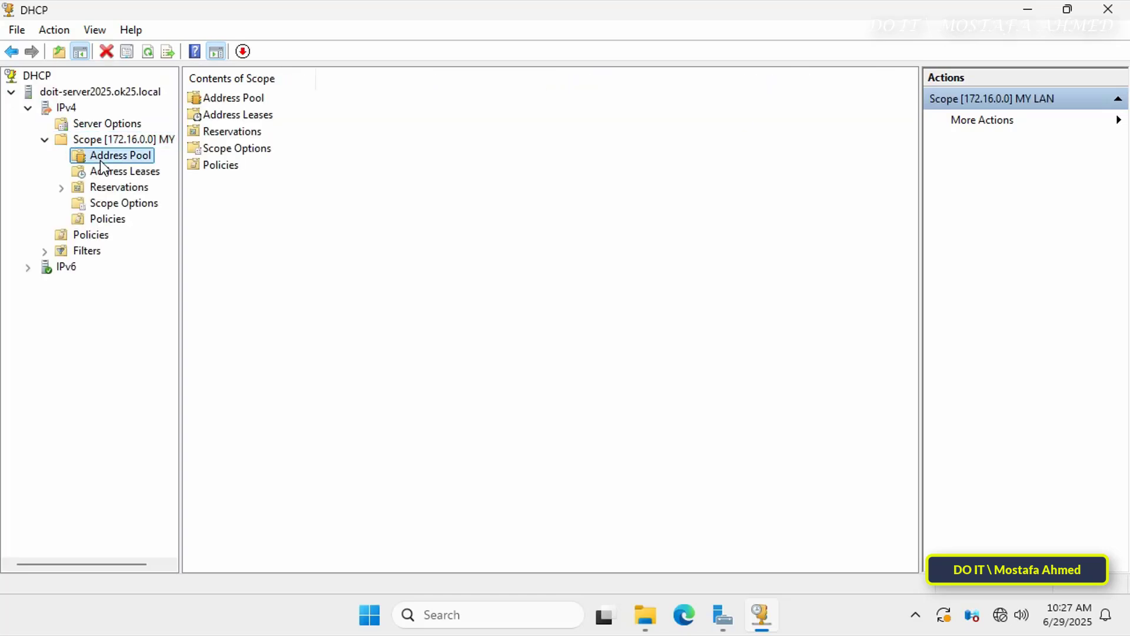
click(233, 116)
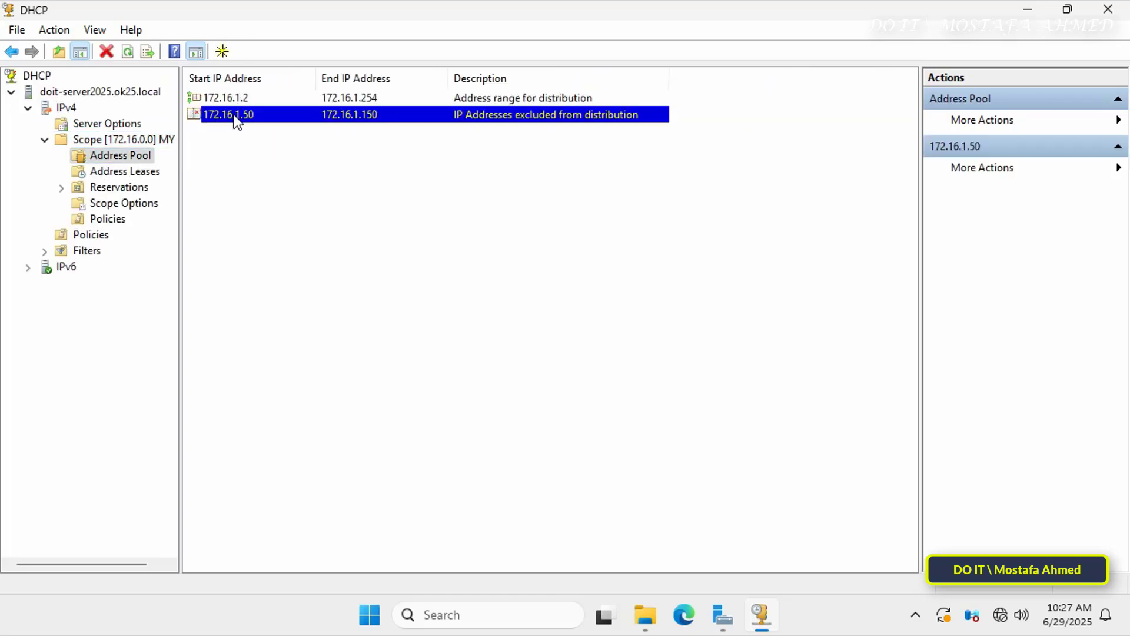
click(130, 204)
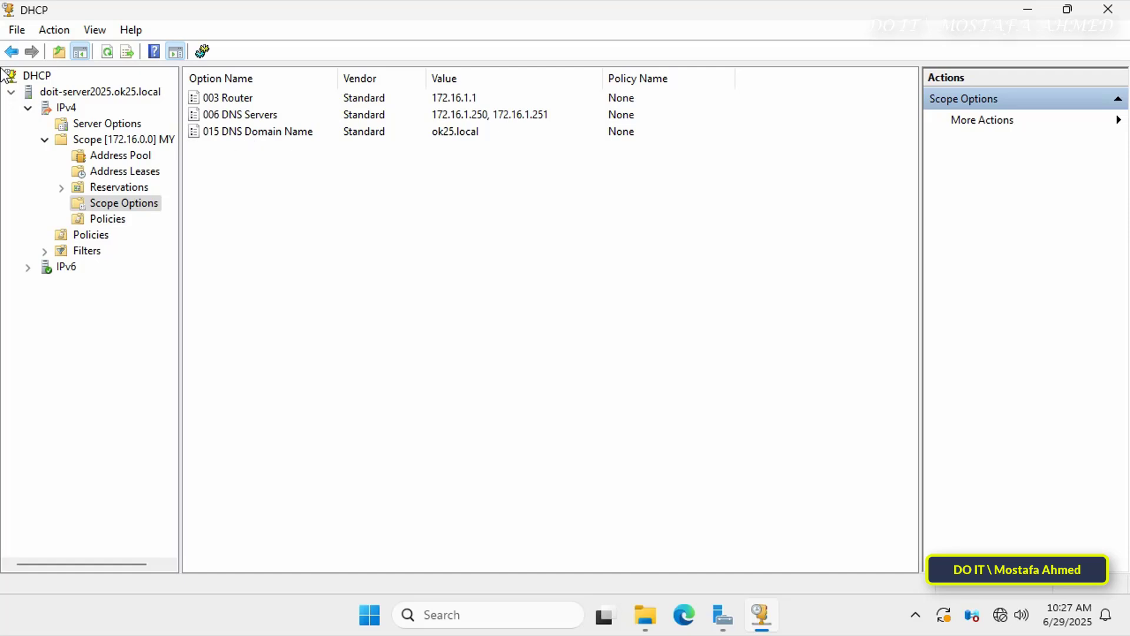
Step: Collapse the server tree, close the DHCP console and reposition the Server Manager window on the desktop
click(28, 108)
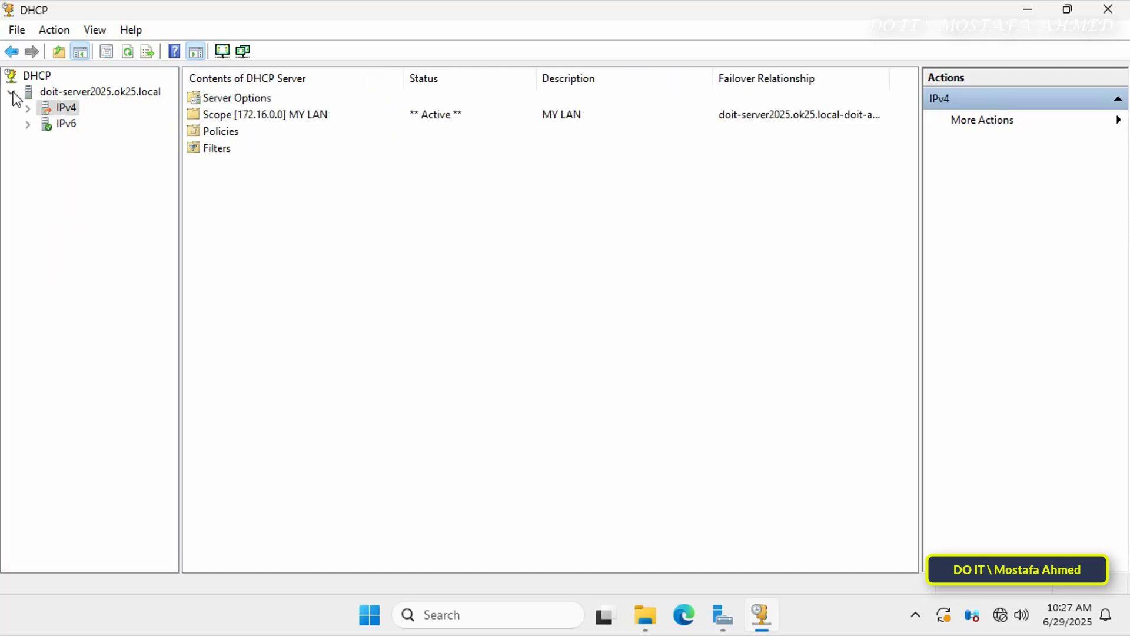
double_click(112, 93)
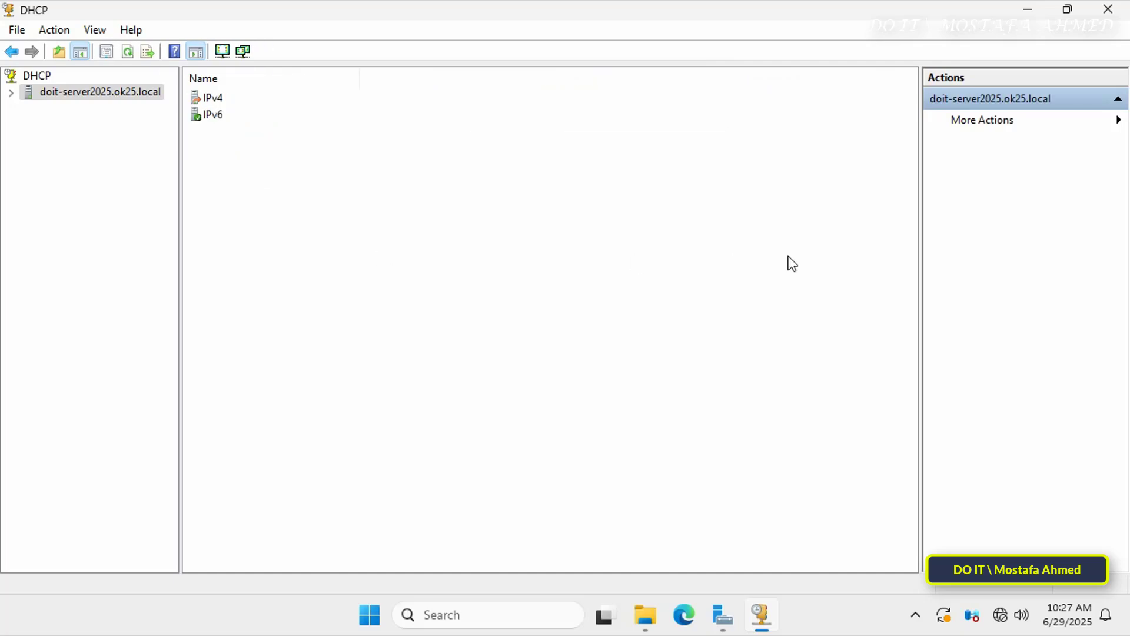
click(1119, 11)
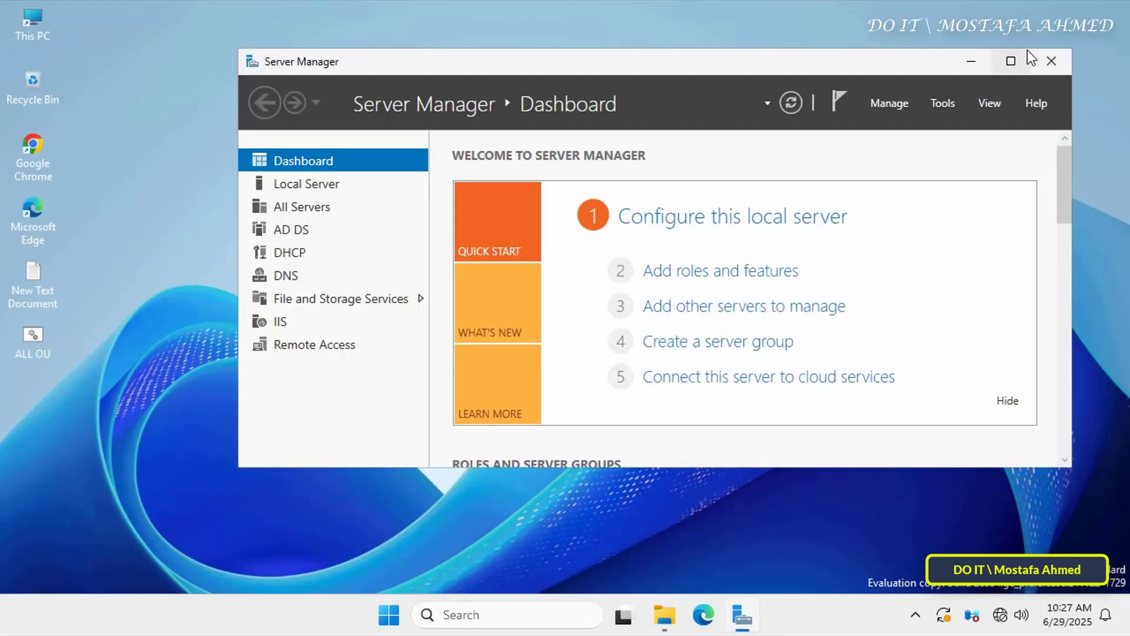
drag(936, 68, 826, 89)
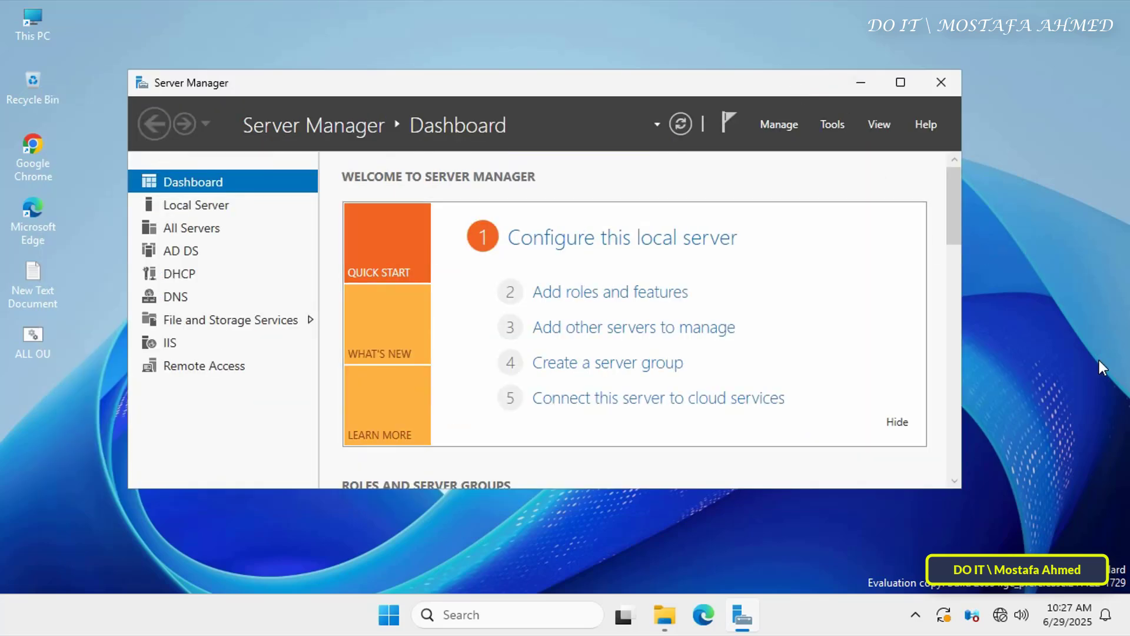